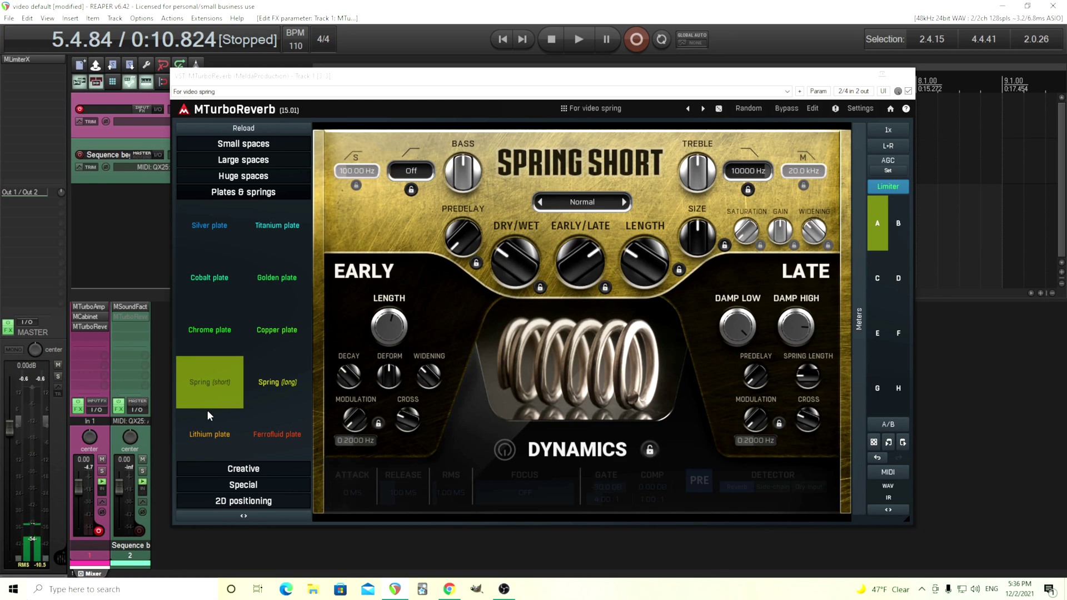
# Switch to default slot B, disable Early Reflections 1 and set the Early/Late balance to 100% late
pyautogui.click(898, 224)
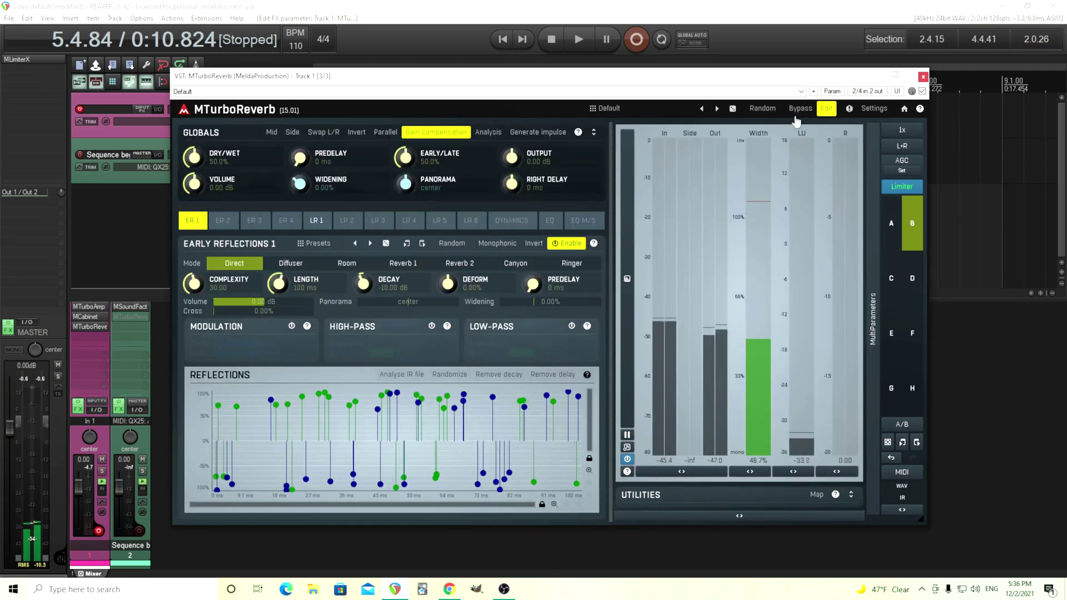
pyautogui.click(827, 108)
pyautogui.click(813, 108)
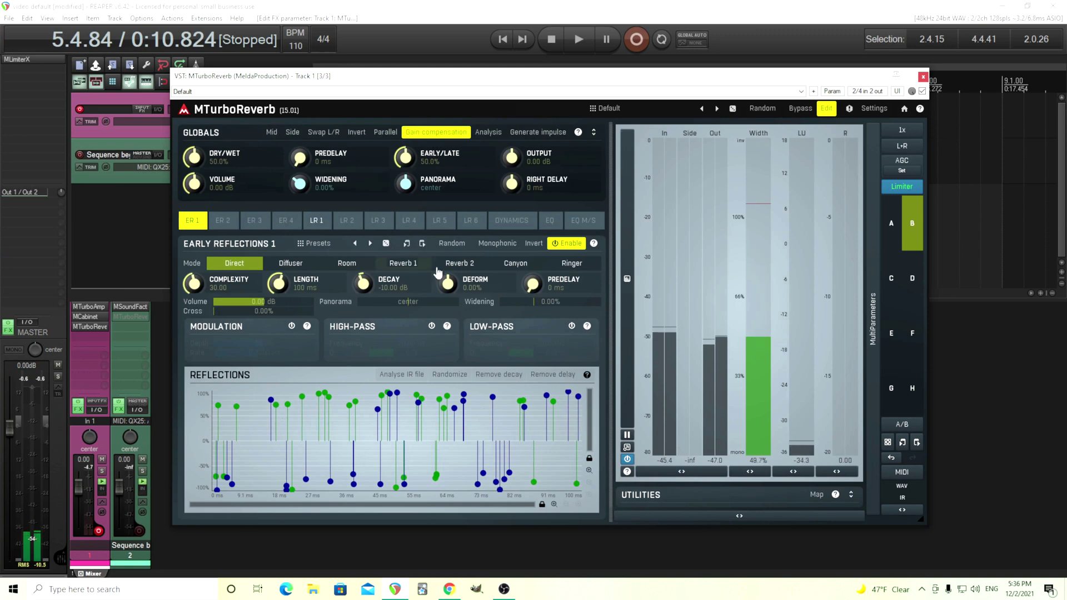
pyautogui.click(568, 246)
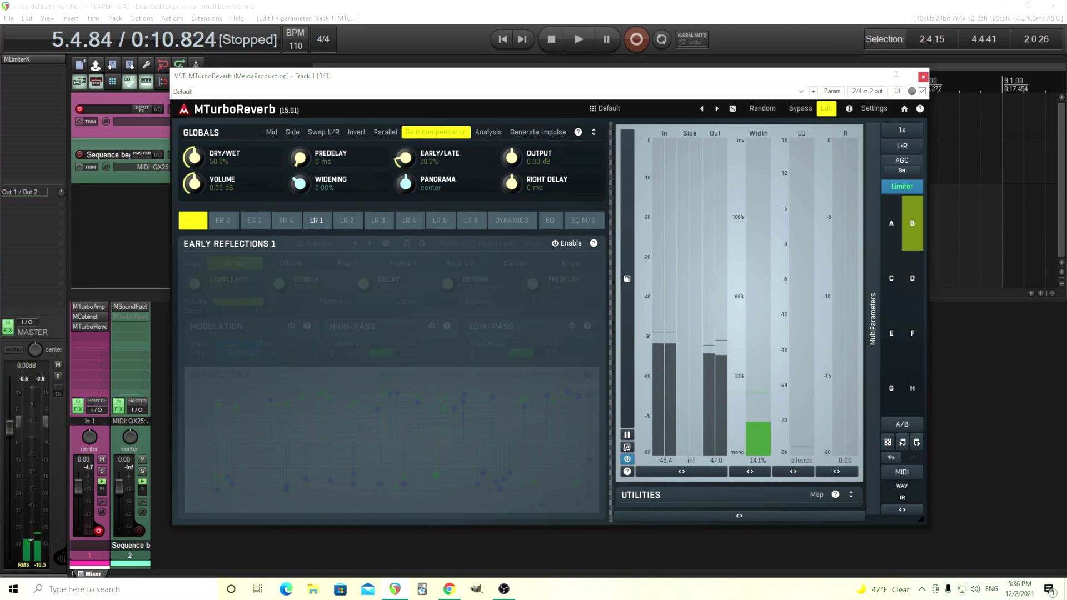
pyautogui.moveTo(405, 157); pyautogui.dragTo(404, 111)
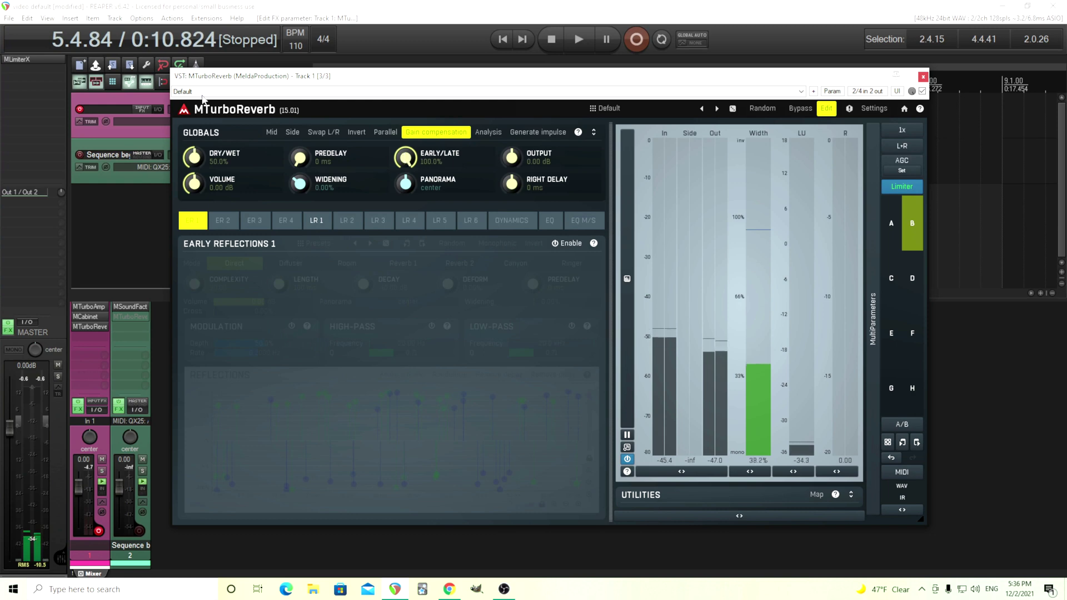
# In Late Reflections 1, set low and high dampening gains to 0.00 dB and delay width to 0%
pyautogui.click(316, 222)
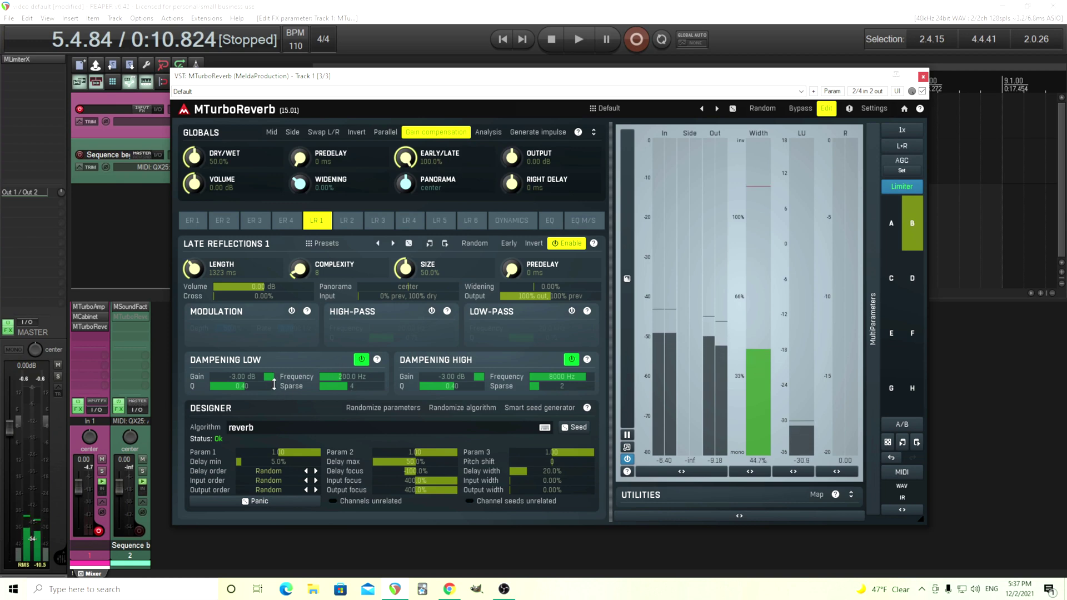
pyautogui.doubleClick(270, 378)
pyautogui.doubleClick(476, 378)
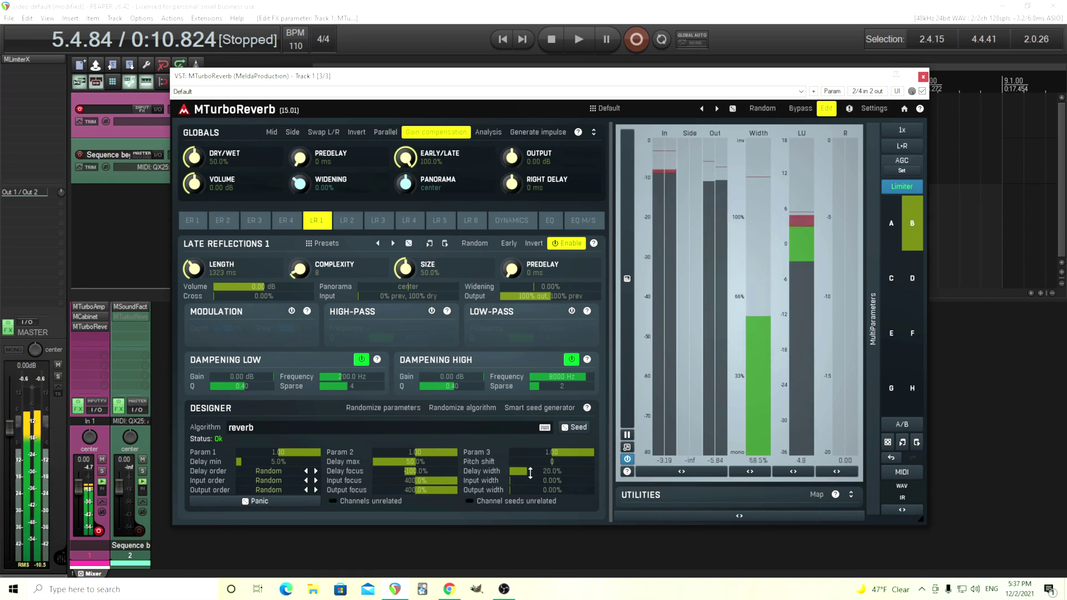
pyautogui.moveTo(531, 473); pyautogui.dragTo(530, 473)
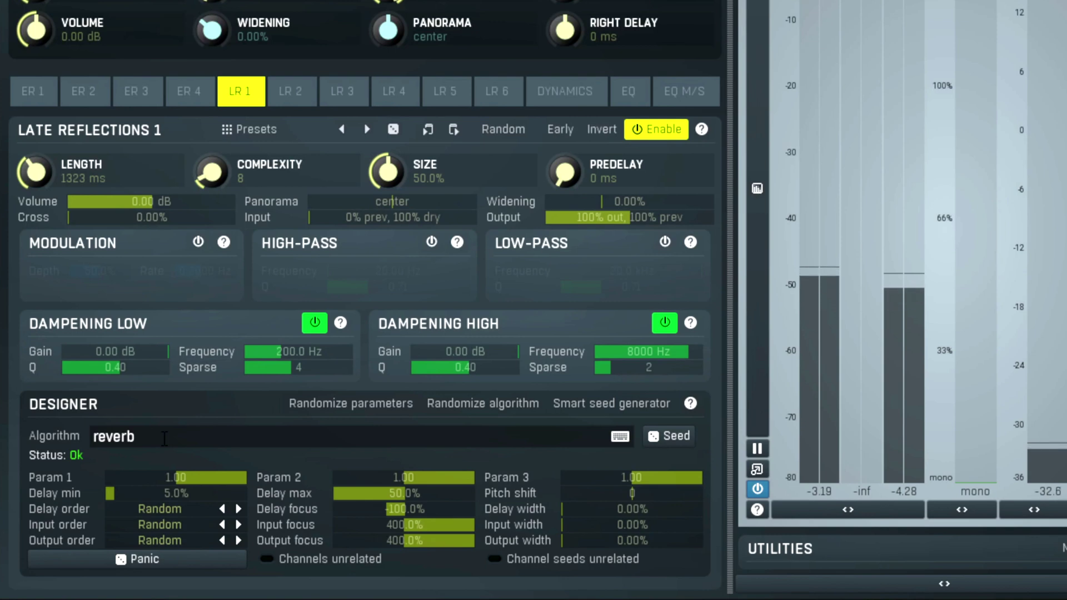
# Replace the LR1 designer algorithm 'reverb' with 'cn[fl;fh]'
pyautogui.moveTo(164, 439); pyautogui.dragTo(80, 430)
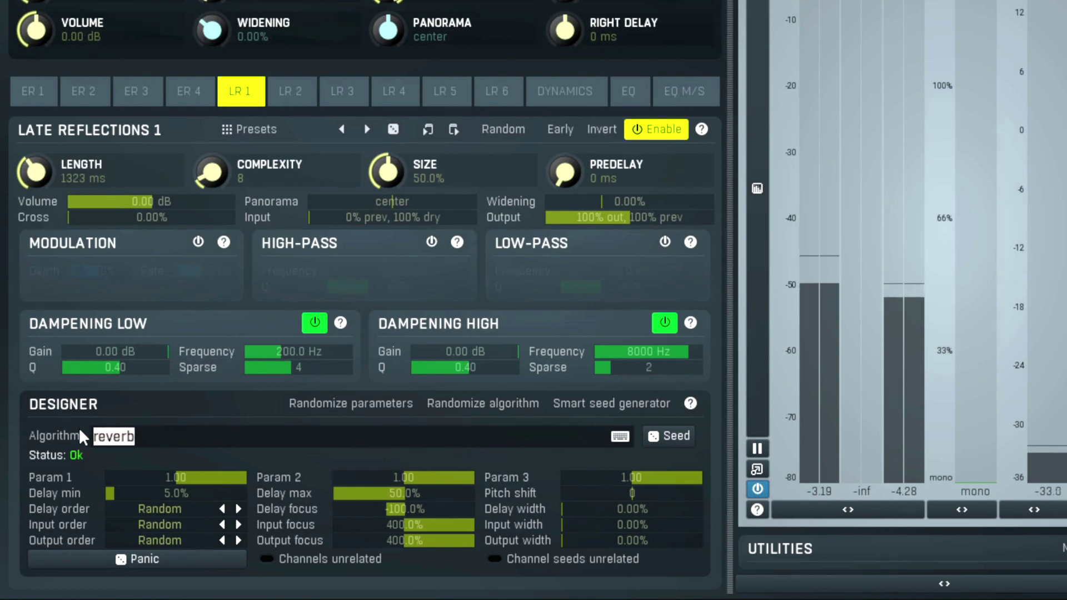
pyautogui.press('BackSpace')
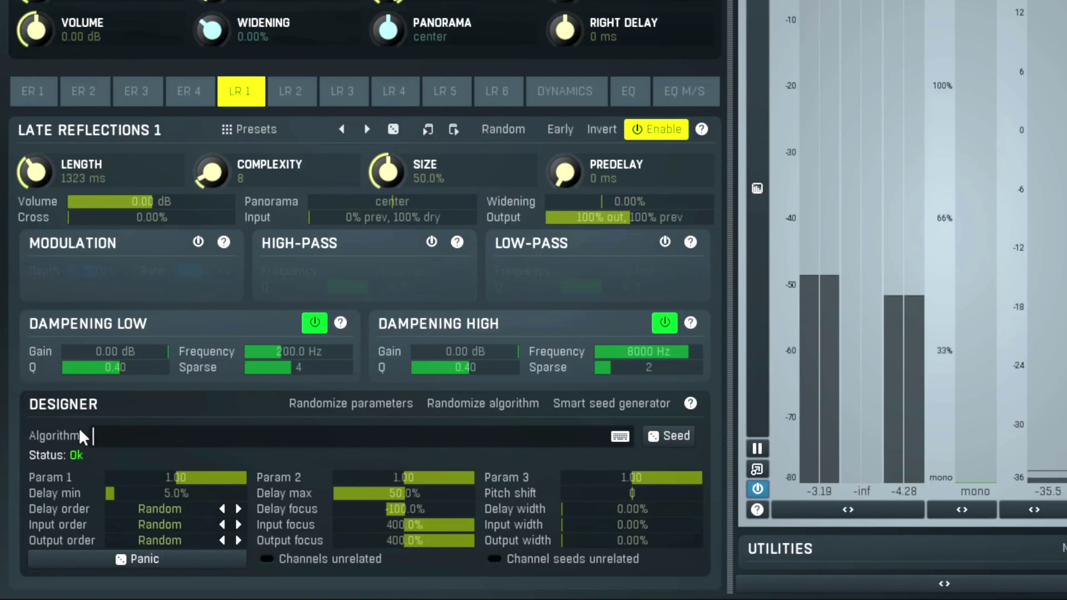
pyautogui.write('c')
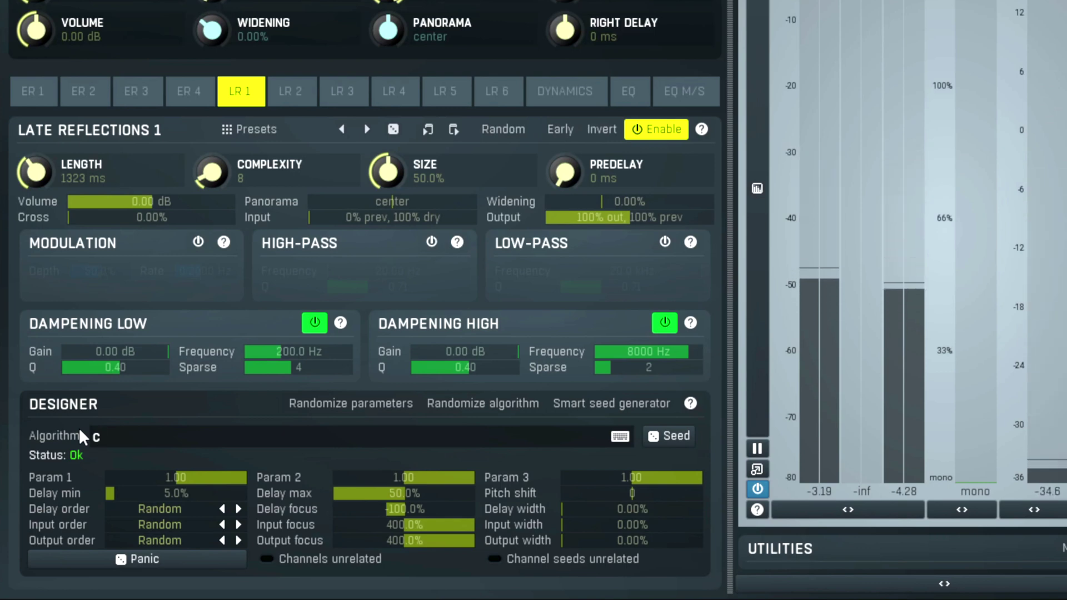
pyautogui.write('n')
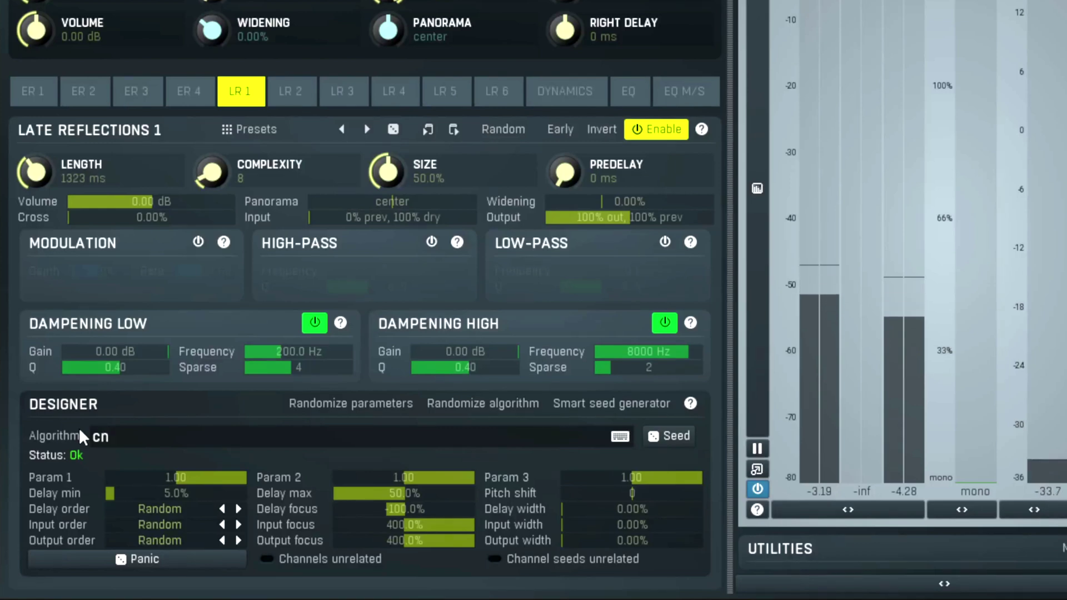
pyautogui.write('[')
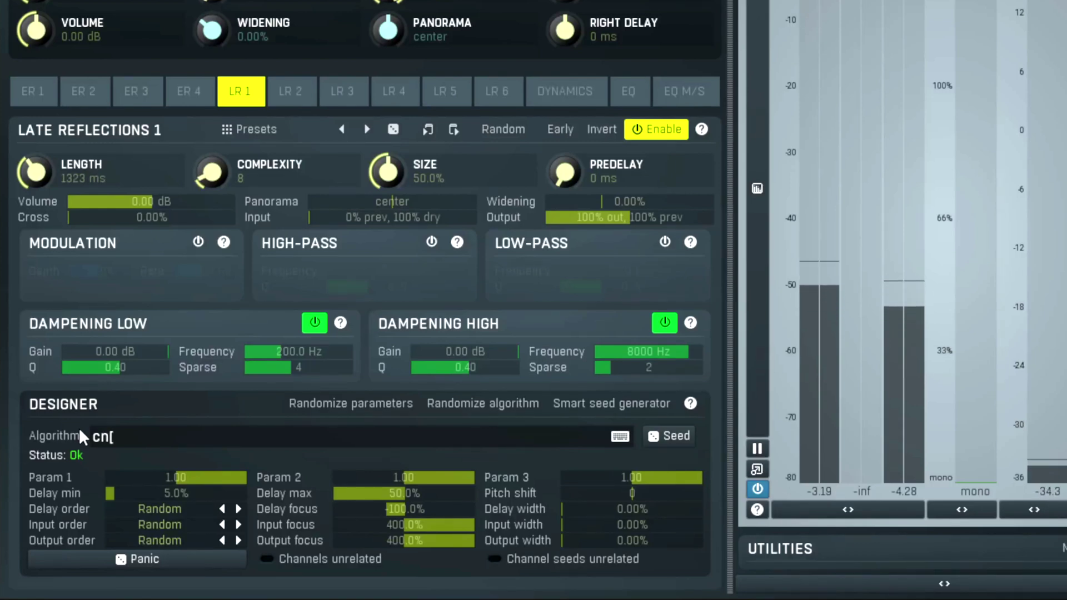
pyautogui.write('fl')
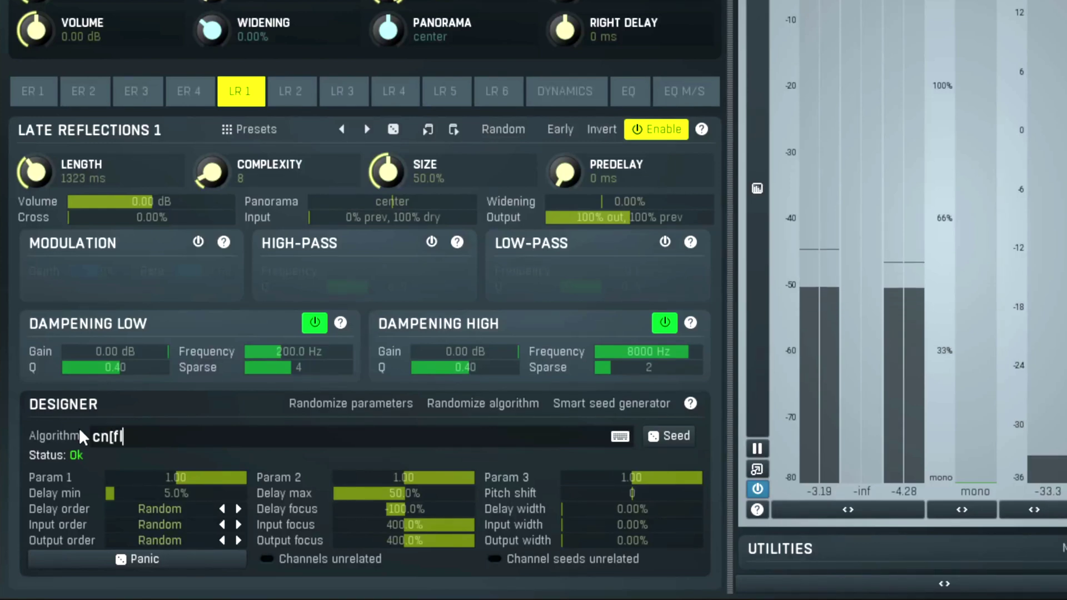
pyautogui.write(';fh')
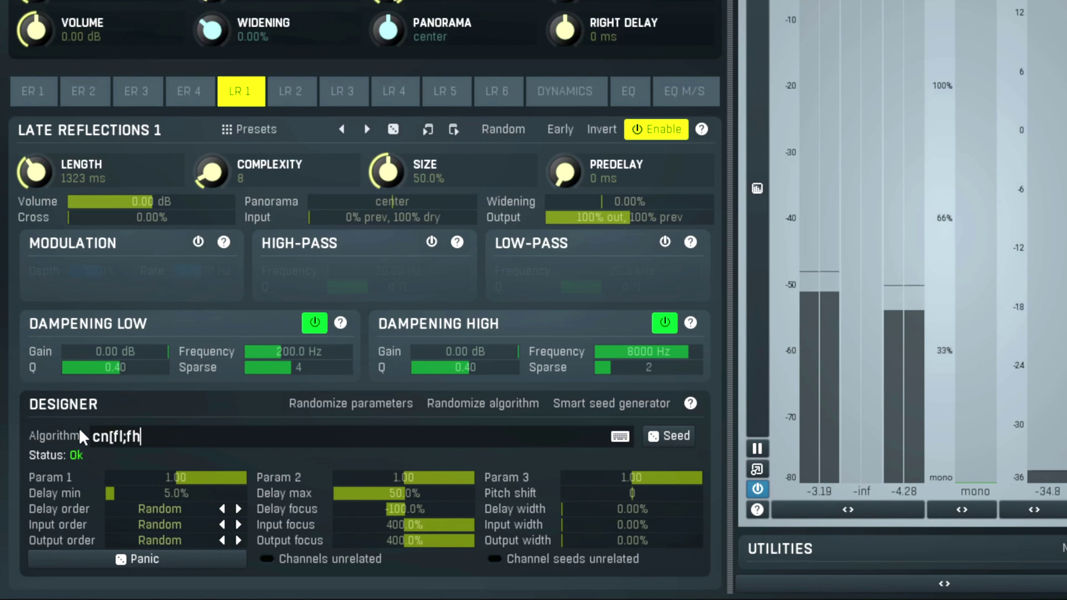
pyautogui.write(']')
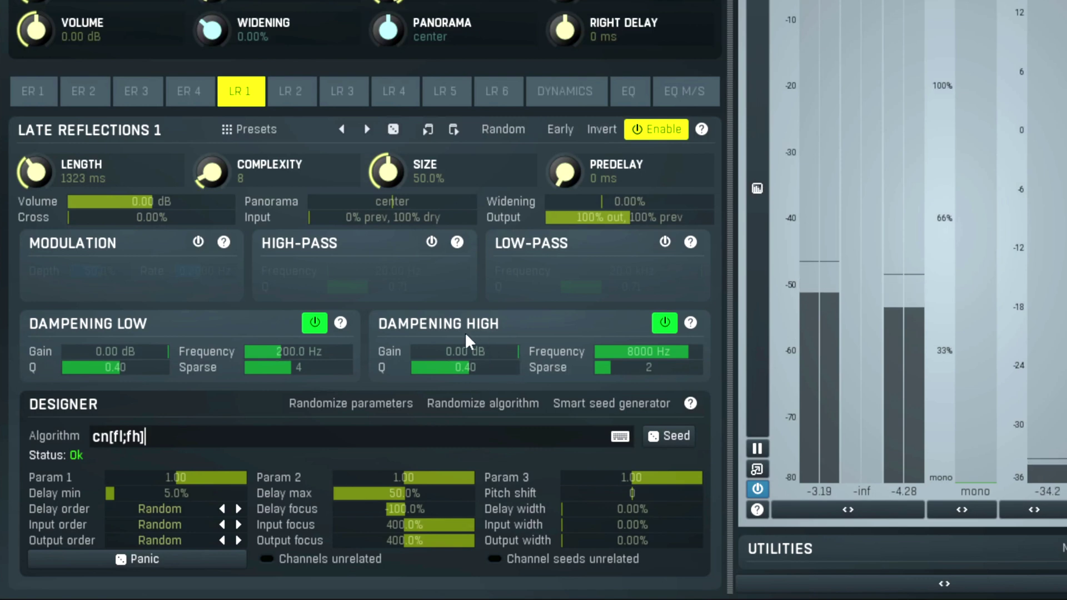
# Try lowering the high dampening gain and frequency, then restore them to -3.00 dB and 8000 Hz
pyautogui.scroll(-3, 496, 351)
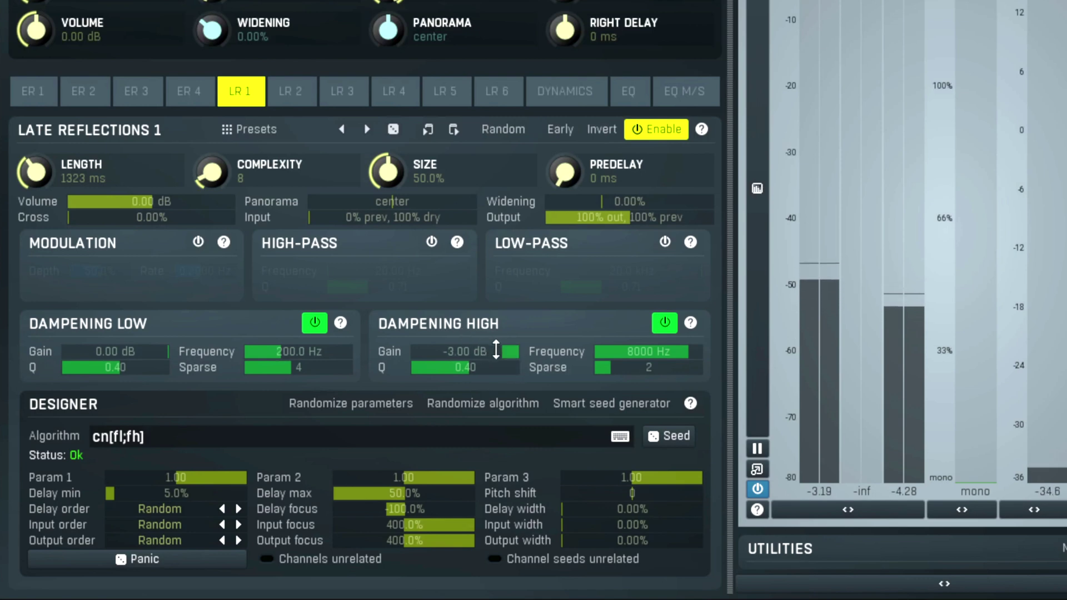
pyautogui.scroll(3, 496, 350)
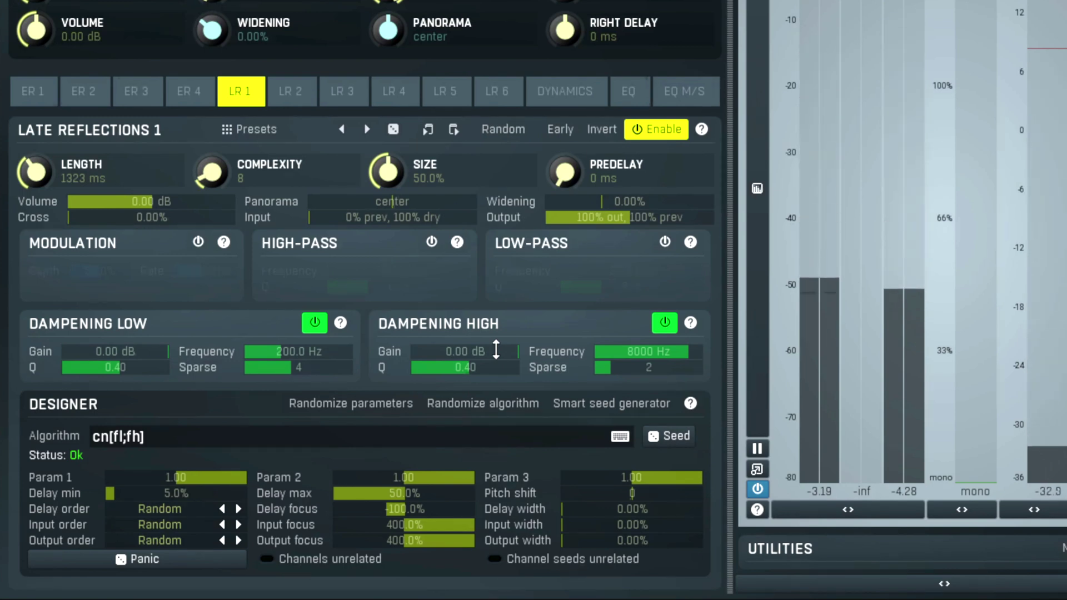
pyautogui.moveTo(496, 351); pyautogui.dragTo(591, 382)
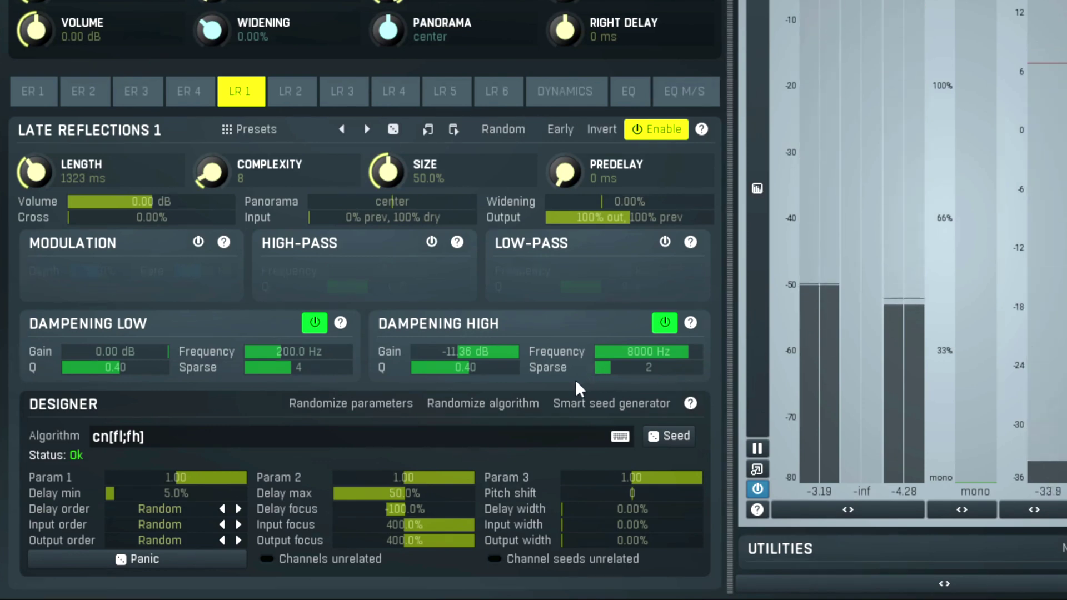
pyautogui.moveTo(633, 361); pyautogui.dragTo(589, 363)
pyautogui.doubleClick(627, 355)
pyautogui.doubleClick(510, 353)
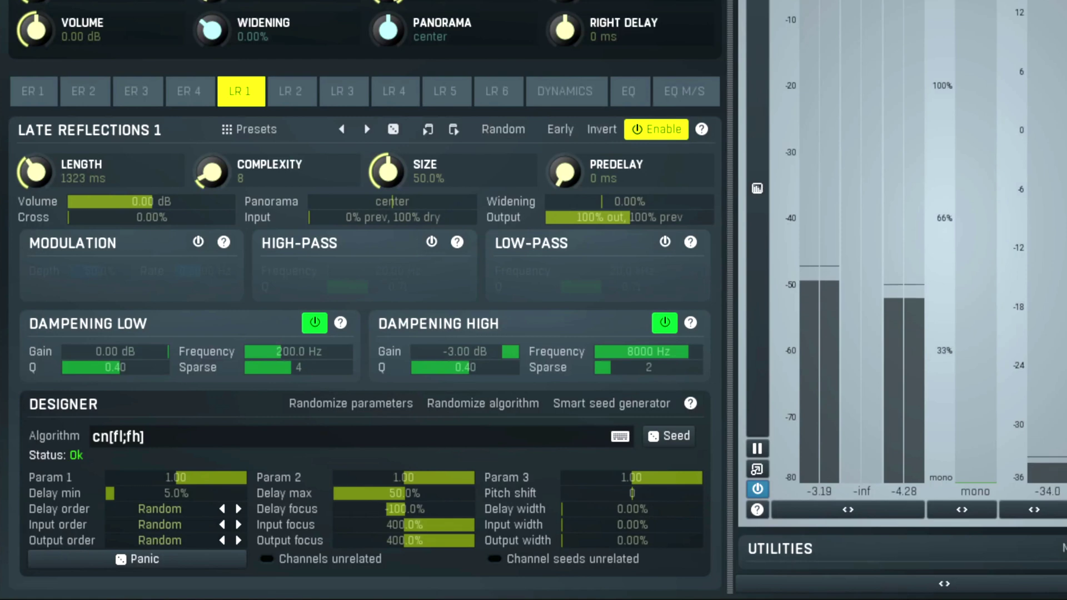
# Set both dampening Sparse values to 1 and the low dampening frequency to 108.9 Hz
pyautogui.scroll(-1, 673, 371)
pyautogui.scroll(5, 673, 371)
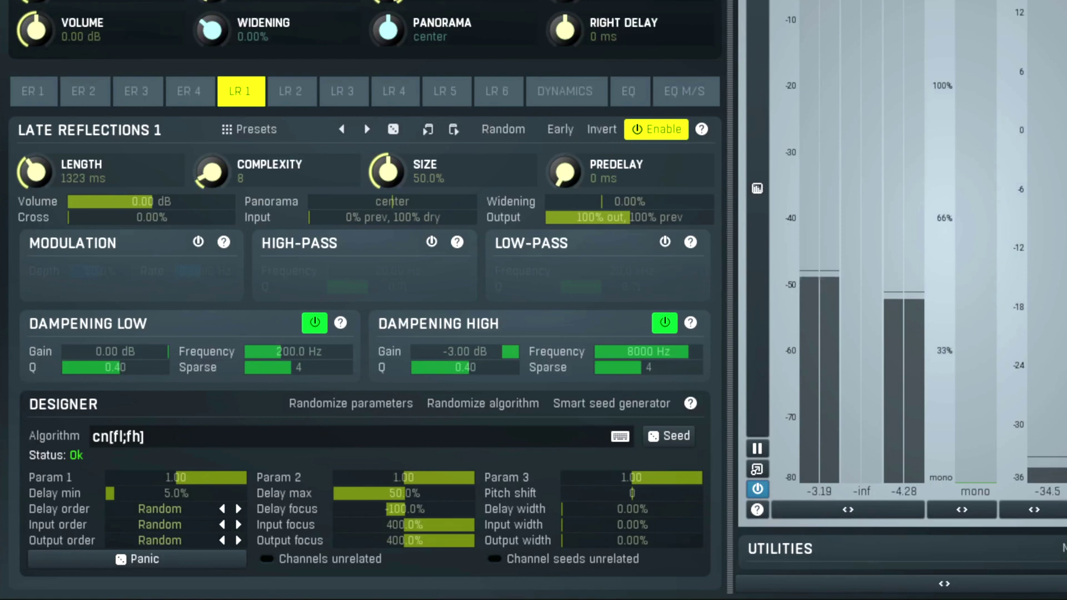
pyautogui.moveTo(673, 371); pyautogui.dragTo(673, 389)
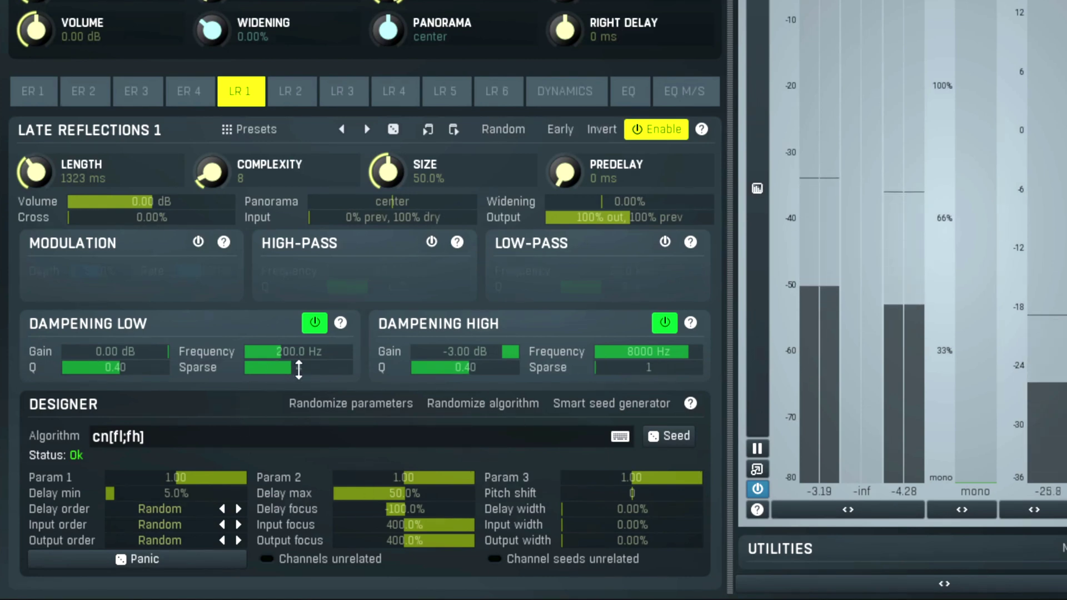
pyautogui.moveTo(299, 368); pyautogui.dragTo(298, 389)
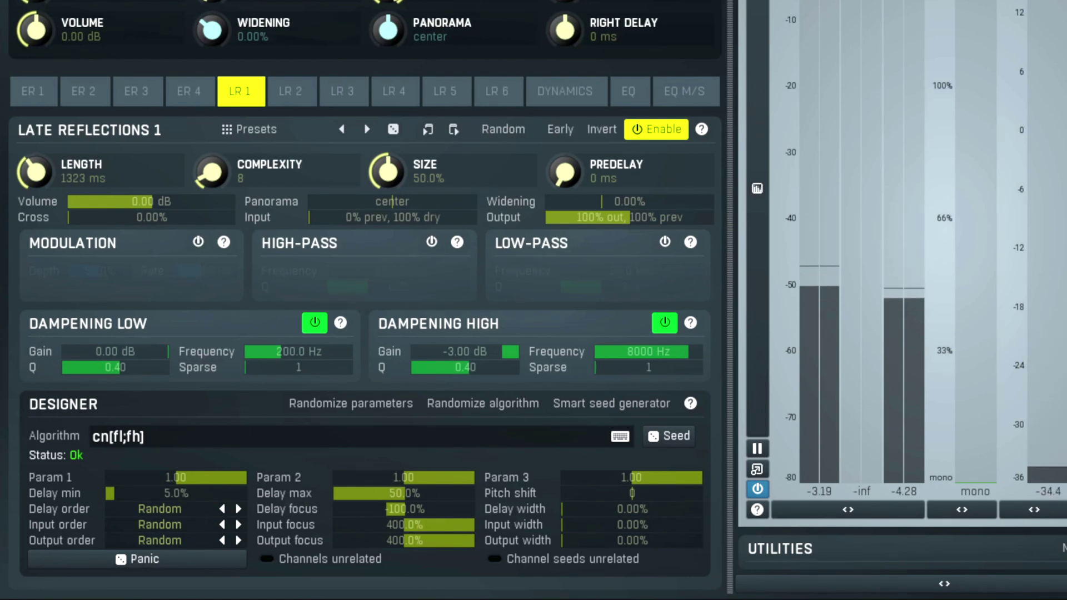
pyautogui.moveTo(314, 352)
pyautogui.mouseDown()
pyautogui.moveTo(315, 383)
pyautogui.moveTo(317, 356)
pyautogui.moveTo(303, 360)
pyautogui.mouseUp()
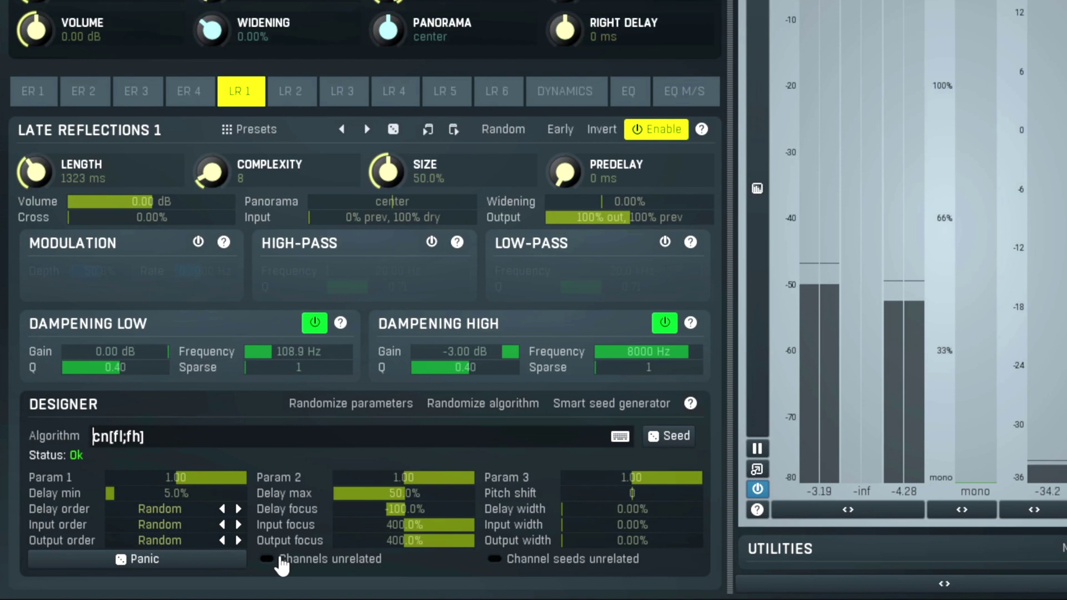
# Wrap the algorithm as 'p[cn[fl;fh]]' by adding 'p[' in front and a closing bracket
pyautogui.write('p')
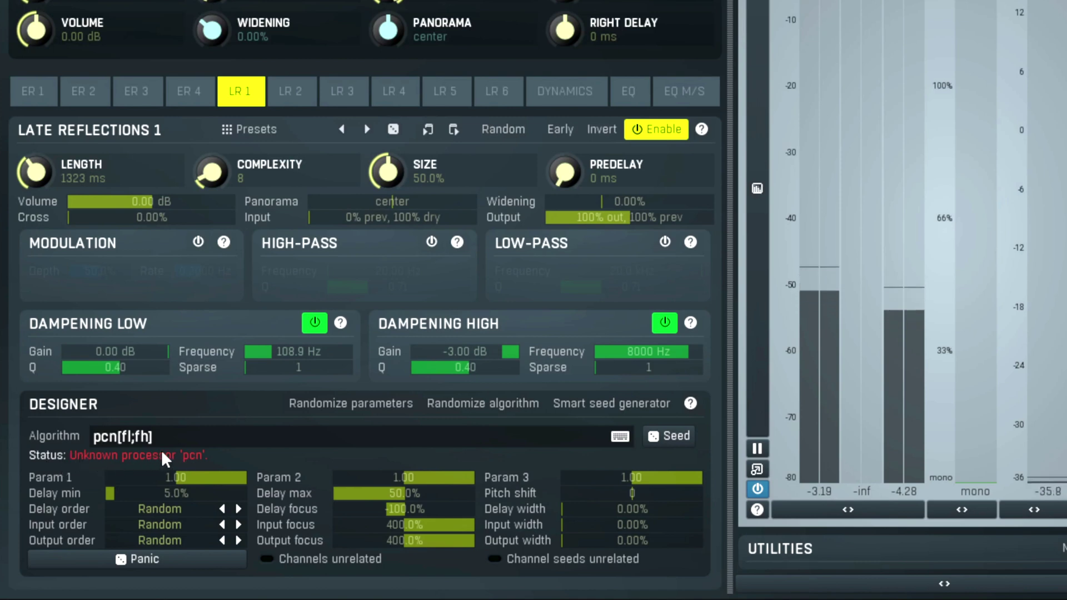
pyautogui.write('[')
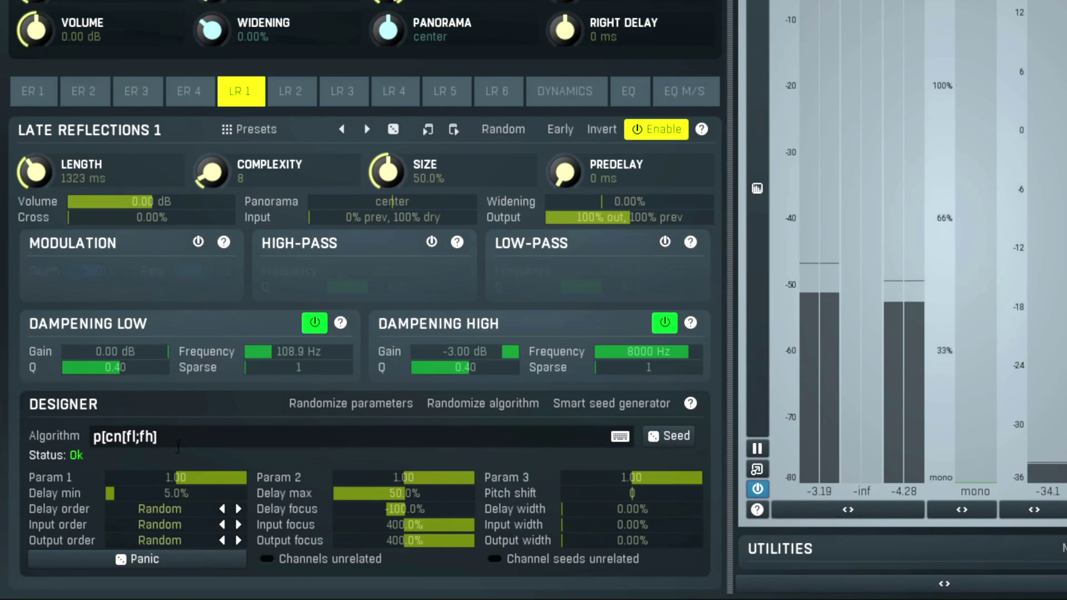
pyautogui.click(188, 443)
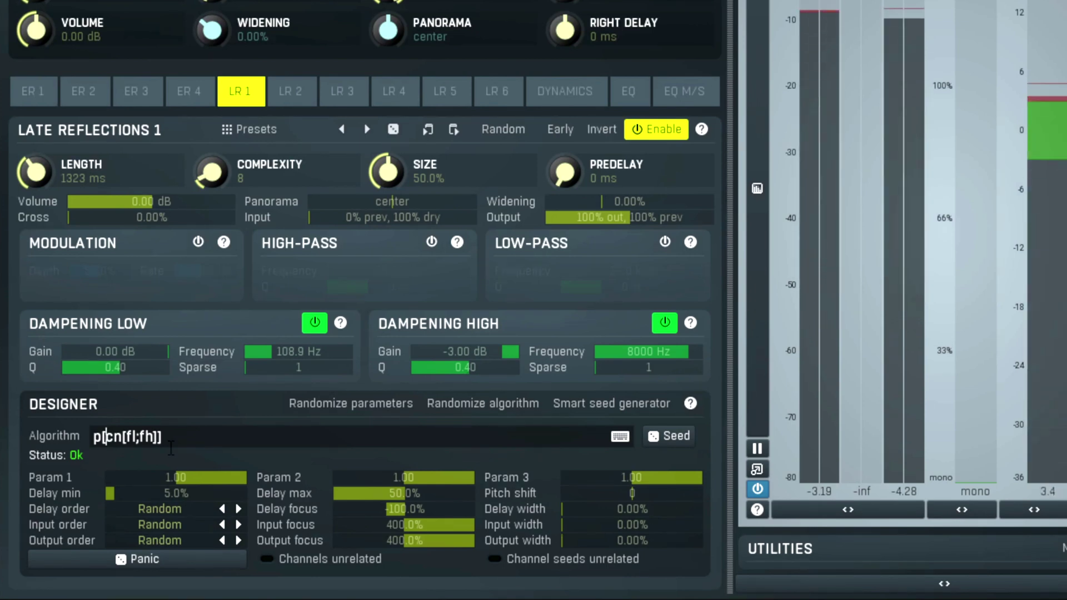
# Change the algorithm to 'p[3cn[fl;fh]]'
pyautogui.write('2')
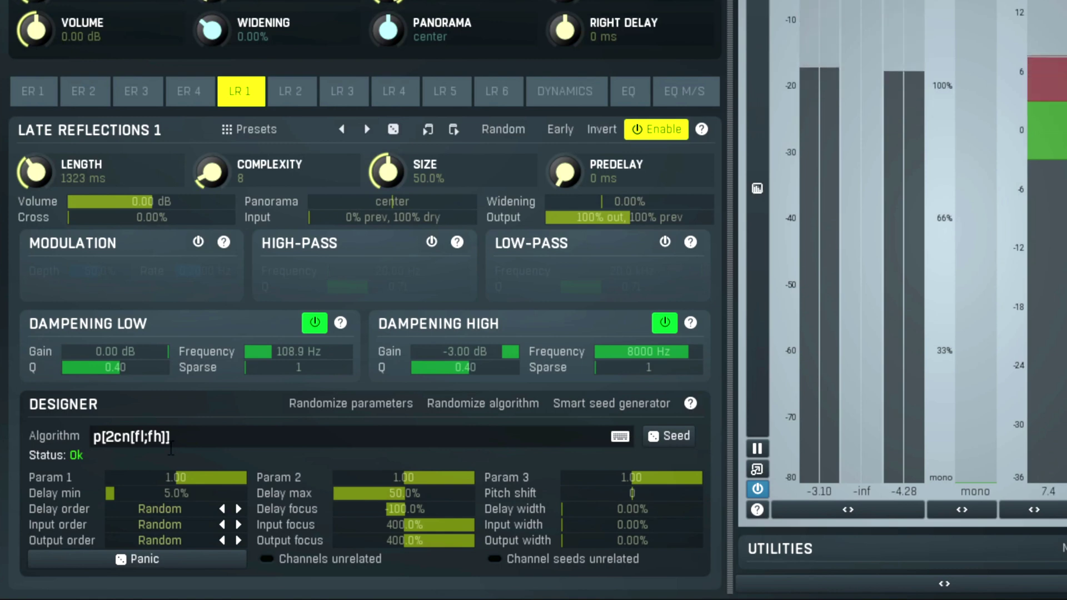
pyautogui.press('BackSpace')
pyautogui.write('3')
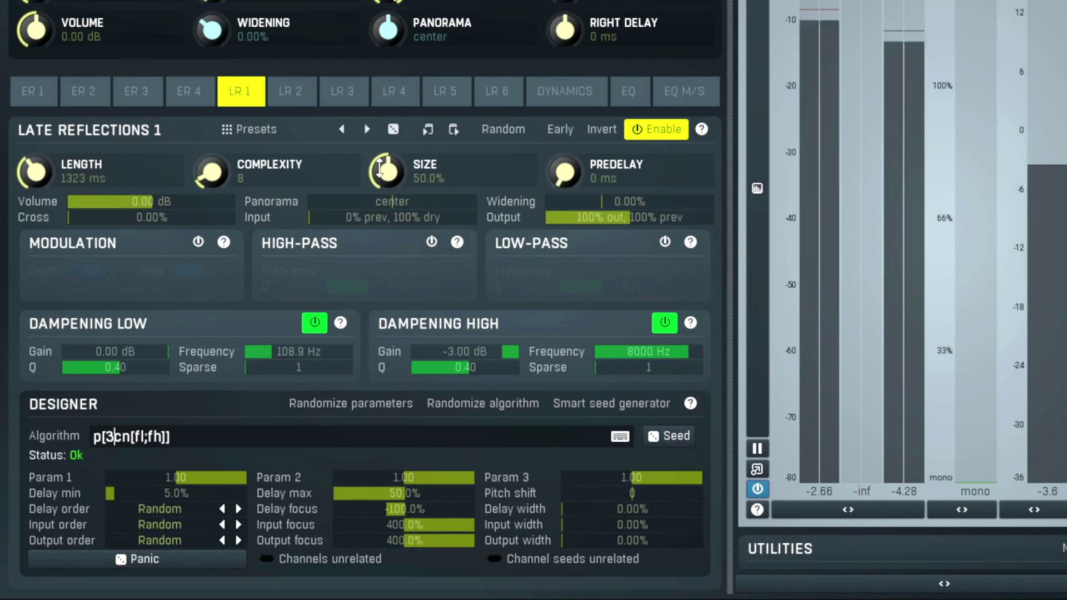
# Set Size to 48.0% and the high dampening to 6239 Hz and -4.12 dB
pyautogui.moveTo(380, 169); pyautogui.dragTo(379, 170)
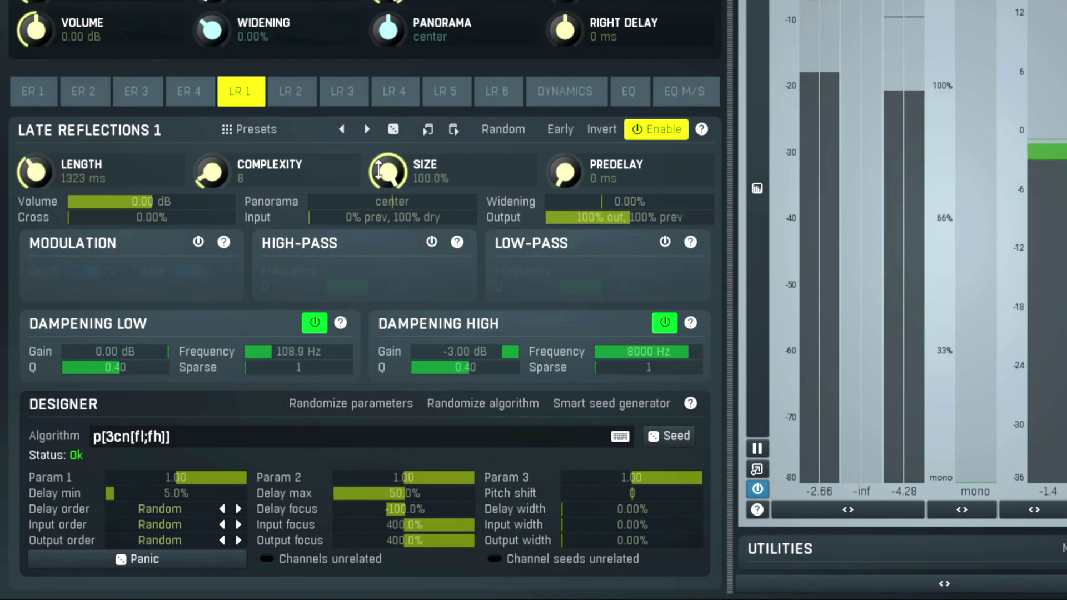
pyautogui.moveTo(379, 170); pyautogui.dragTo(381, 172)
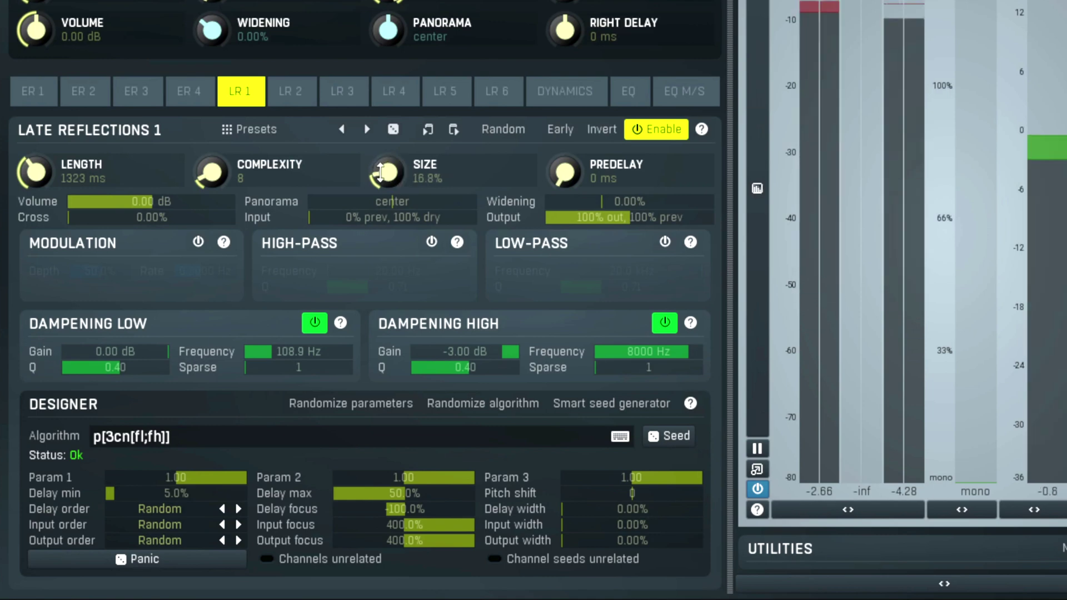
pyautogui.moveTo(381, 173); pyautogui.dragTo(380, 168)
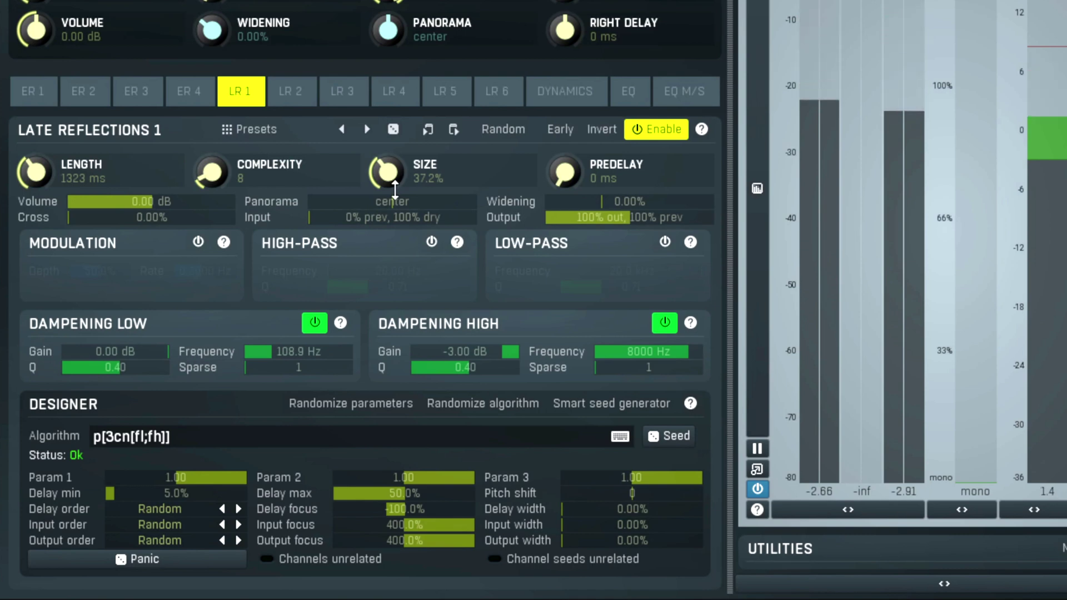
pyautogui.moveTo(394, 191); pyautogui.dragTo(391, 189)
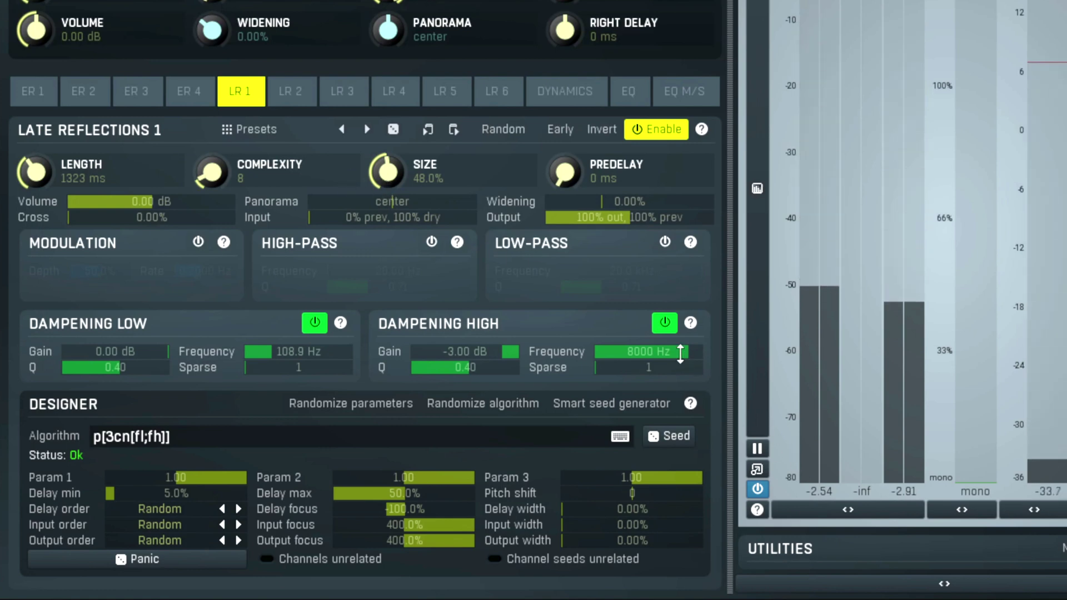
pyautogui.moveTo(686, 361); pyautogui.dragTo(686, 383)
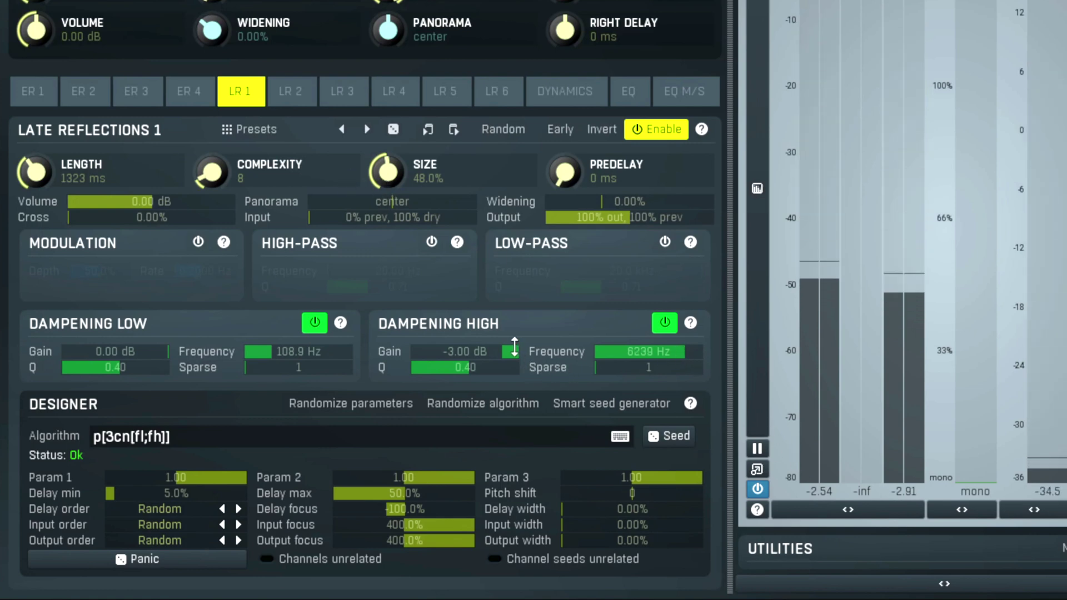
pyautogui.moveTo(514, 347); pyautogui.dragTo(502, 346)
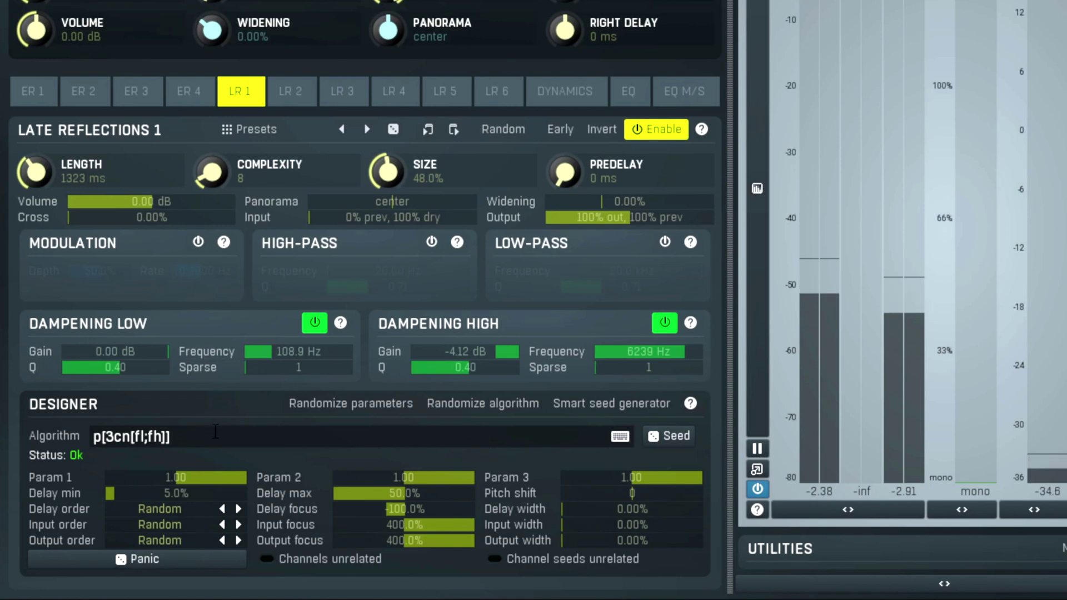
# Copy the 'p[3cn[fl;fh]]' algorithm, then replace it with '90fa'
pyautogui.hotkey('shift', 'Left')
pyautogui.hotkey('shift', 'Left')
pyautogui.hotkey('shift', 'Left')
pyautogui.hotkey('shift', 'Left')
pyautogui.hotkey('shift', 'Left')
pyautogui.hotkey('shift', 'Left')
pyautogui.hotkey('shift', 'Left')
pyautogui.hotkey('shift', 'Left')
pyautogui.hotkey('shift', 'Left')
pyautogui.hotkey('shift', 'Left')
pyautogui.hotkey('shift', 'Left')
pyautogui.hotkey('shift', 'Left')
pyautogui.hotkey('shift', 'Left')
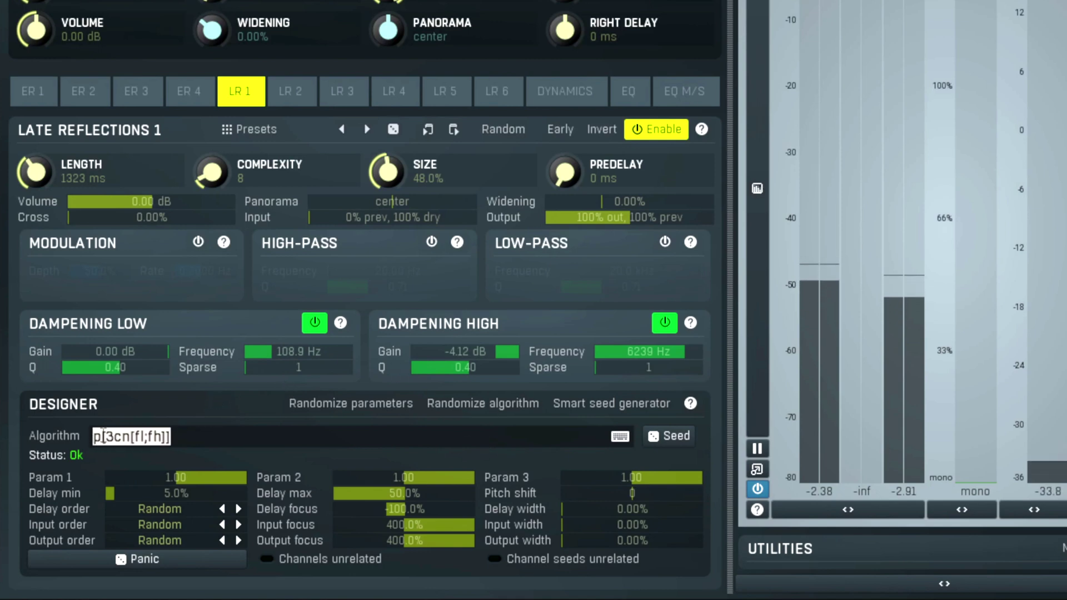
pyautogui.rightClick(103, 436)
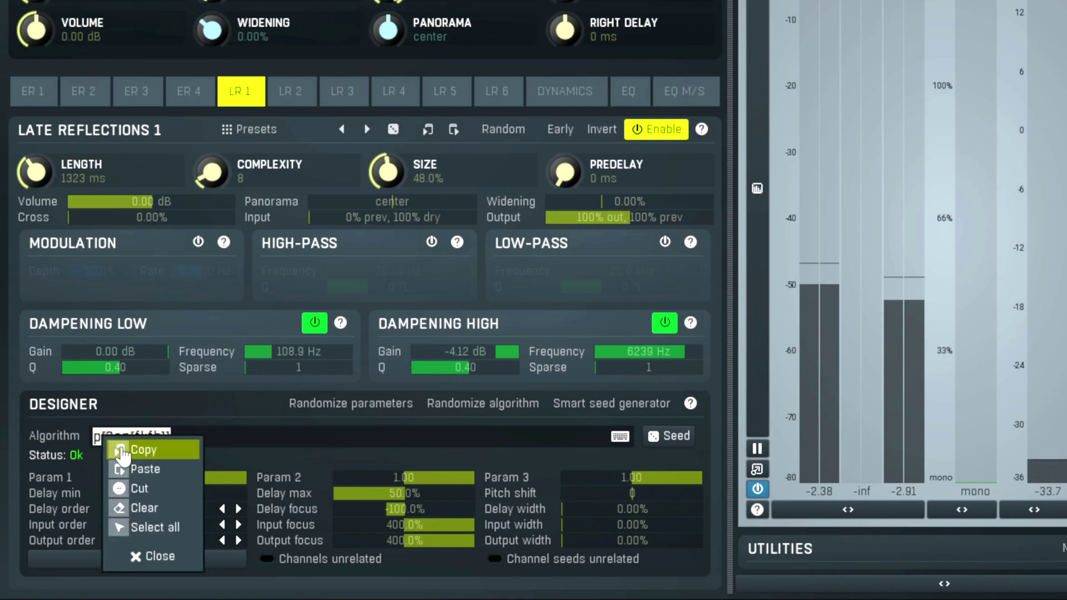
pyautogui.click(161, 451)
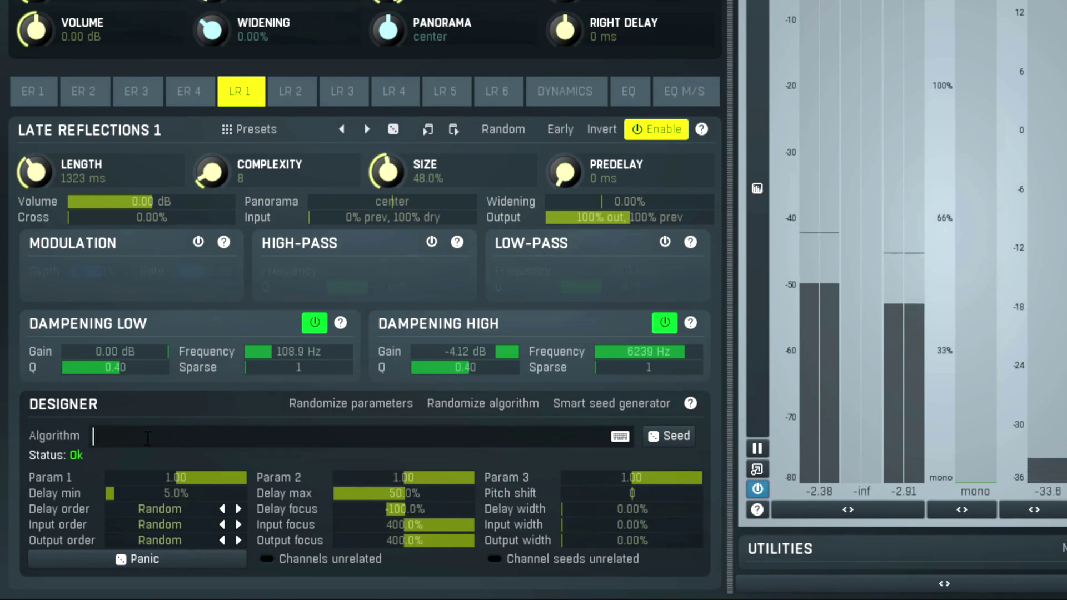
pyautogui.write('fa')
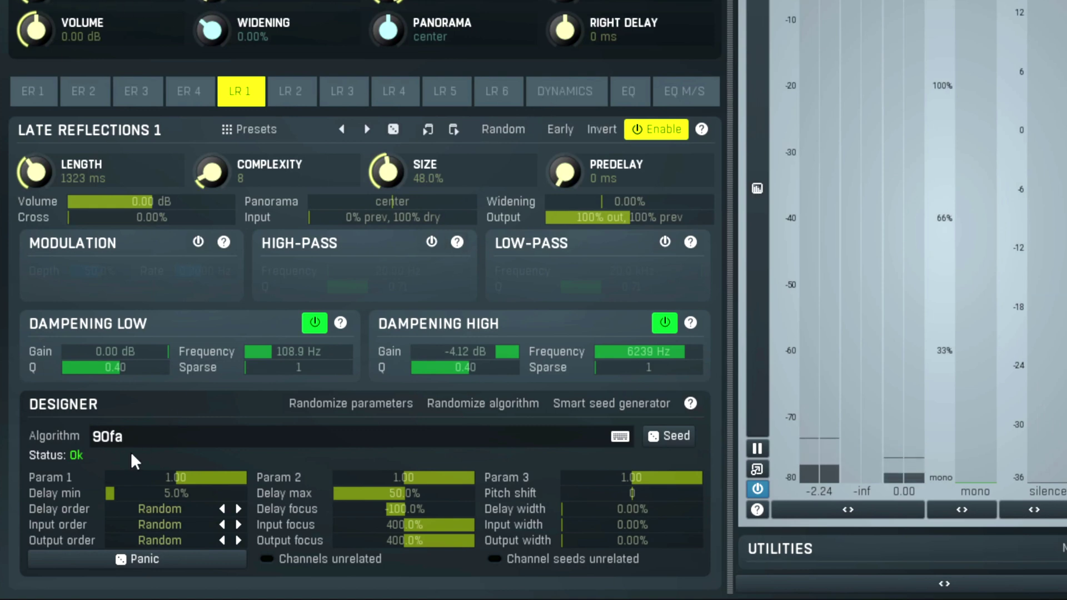
# Append ';' and paste the saved chain so the algorithm reads '90fa;p[3cn[fl;fh]]'
pyautogui.write(';')
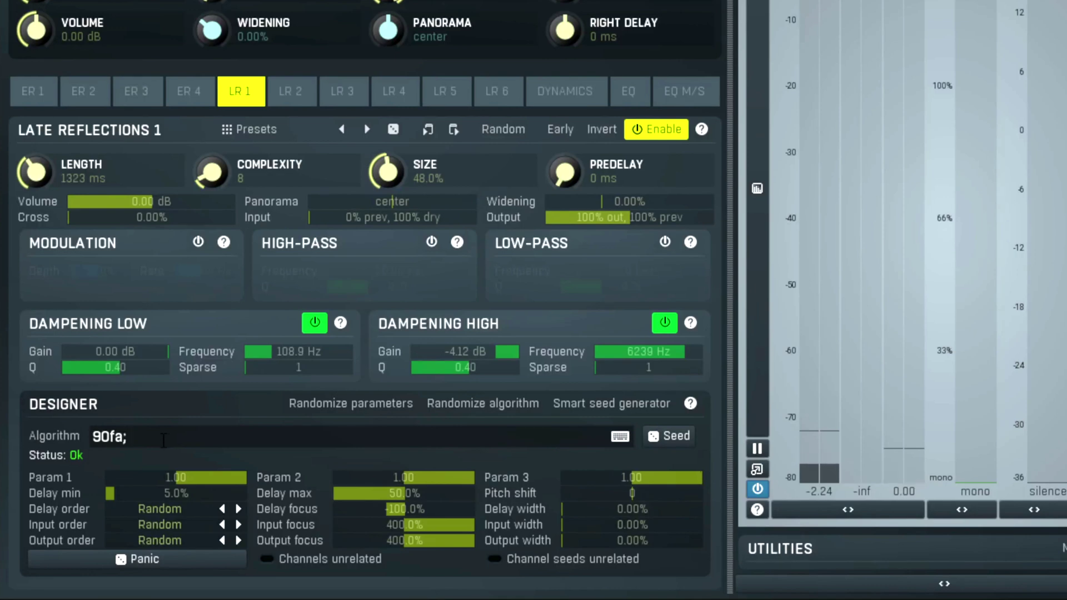
pyautogui.rightClick(164, 441)
pyautogui.click(189, 473)
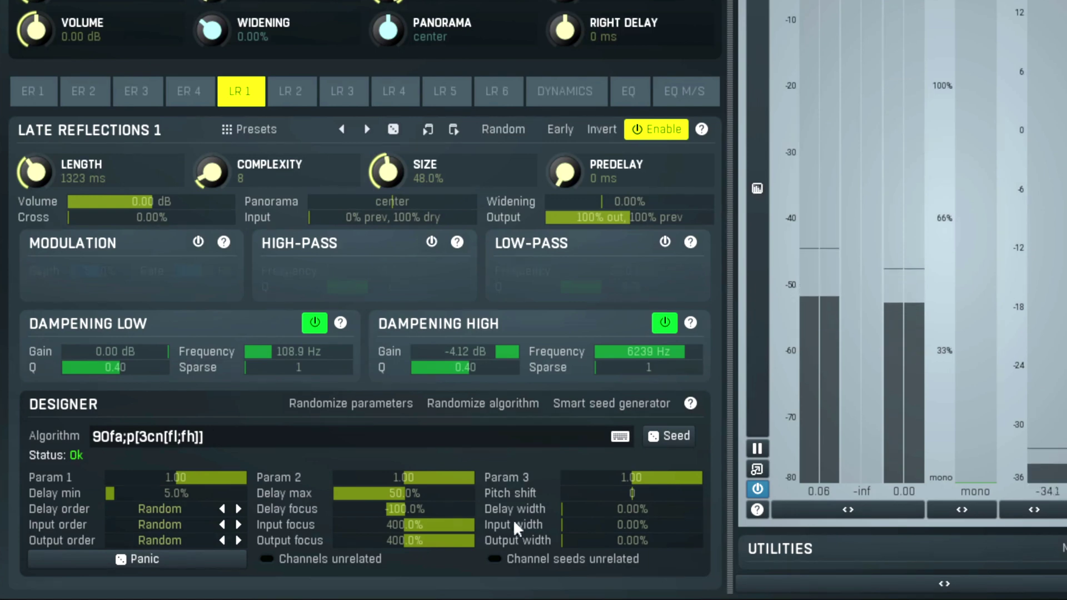
# Reset Size to 50%, set Delay min to 18.6% and the high dampening gain to -3.00 dB
pyautogui.moveTo(368, 162); pyautogui.dragTo(358, 152)
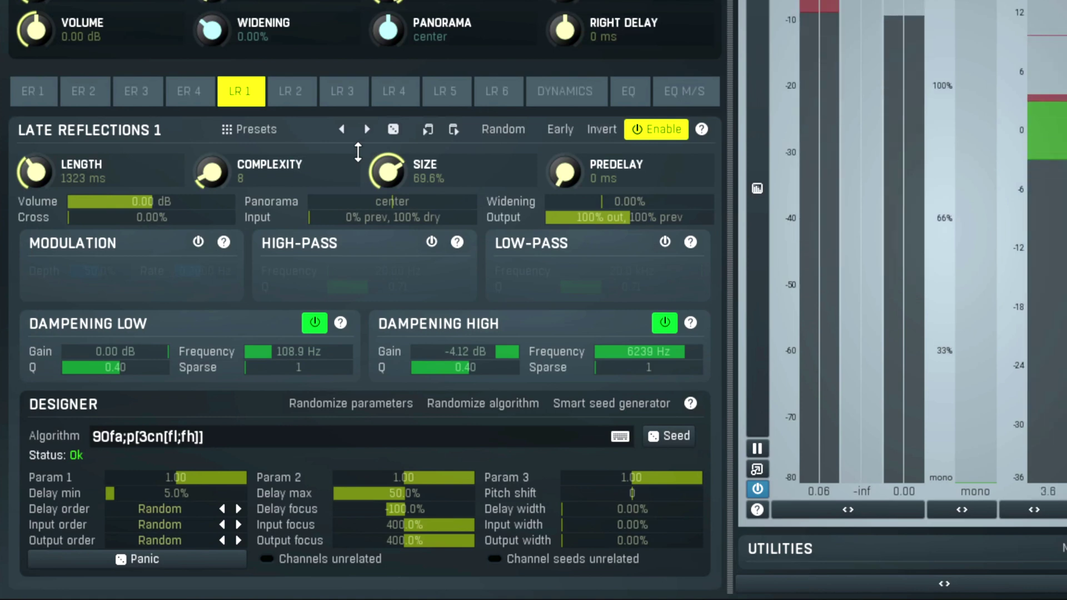
pyautogui.doubleClick(386, 169)
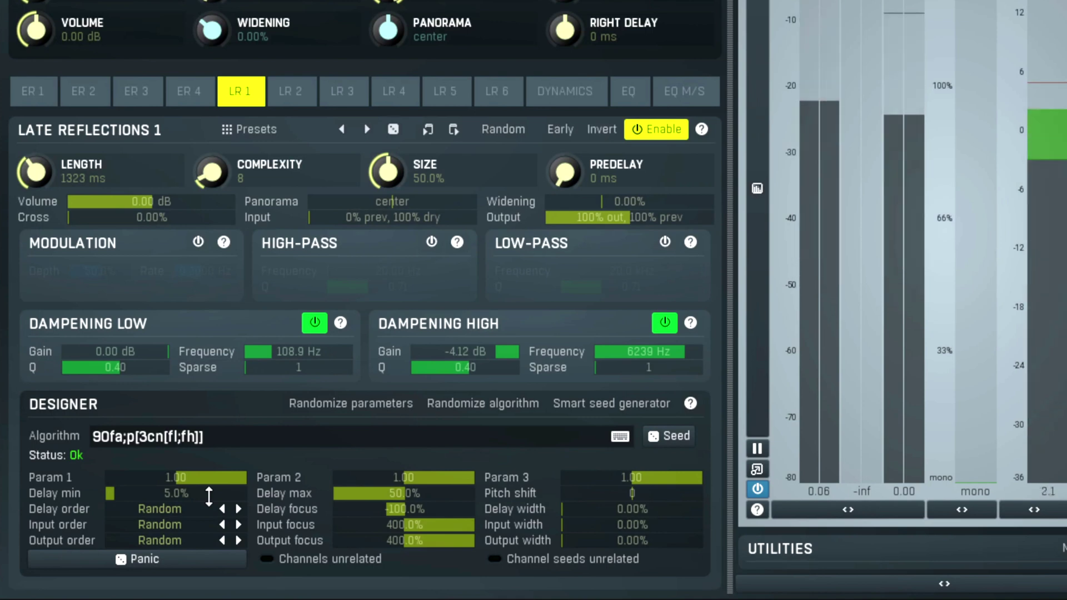
pyautogui.moveTo(209, 497); pyautogui.dragTo(188, 483)
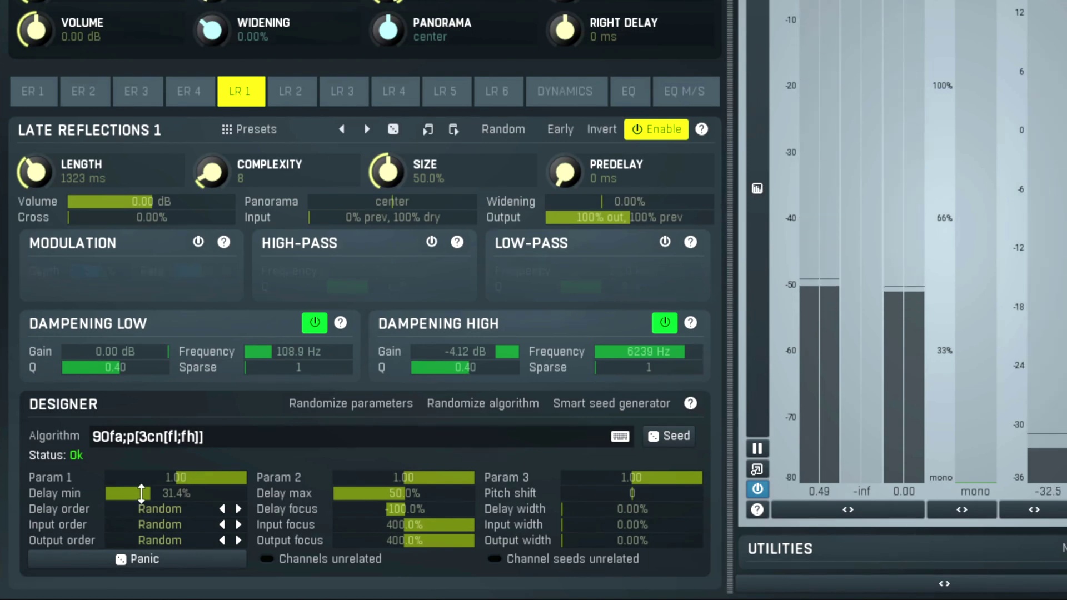
pyautogui.moveTo(128, 488); pyautogui.dragTo(129, 488)
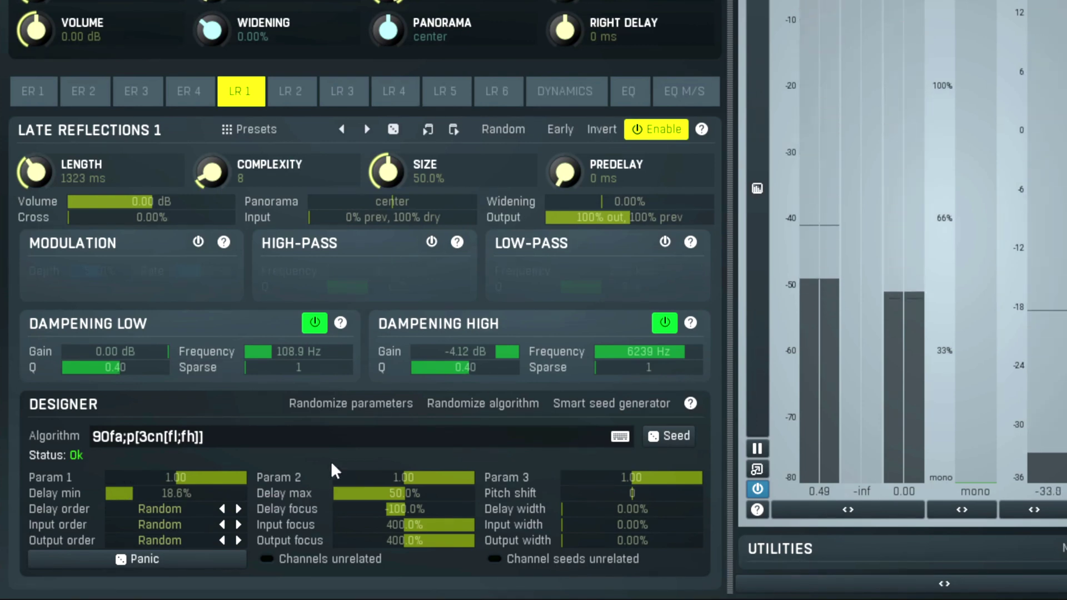
pyautogui.moveTo(505, 352); pyautogui.dragTo(505, 345)
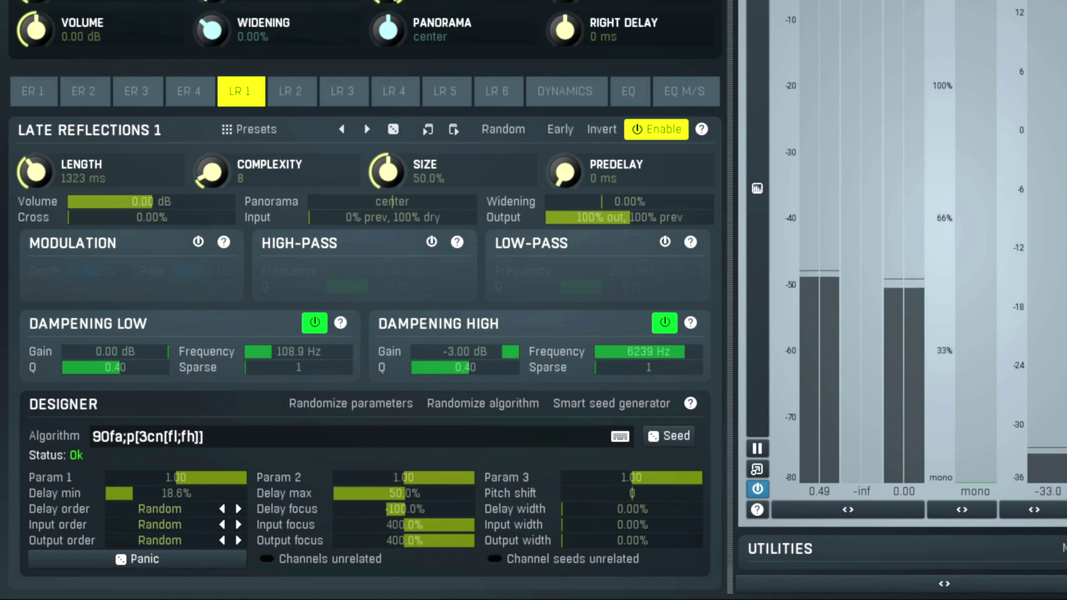
# Return Delay min to 5.0% and reseed the '90fa;p[3cn[fl;fh]]' algorithm
pyautogui.moveTo(167, 487); pyautogui.dragTo(166, 505)
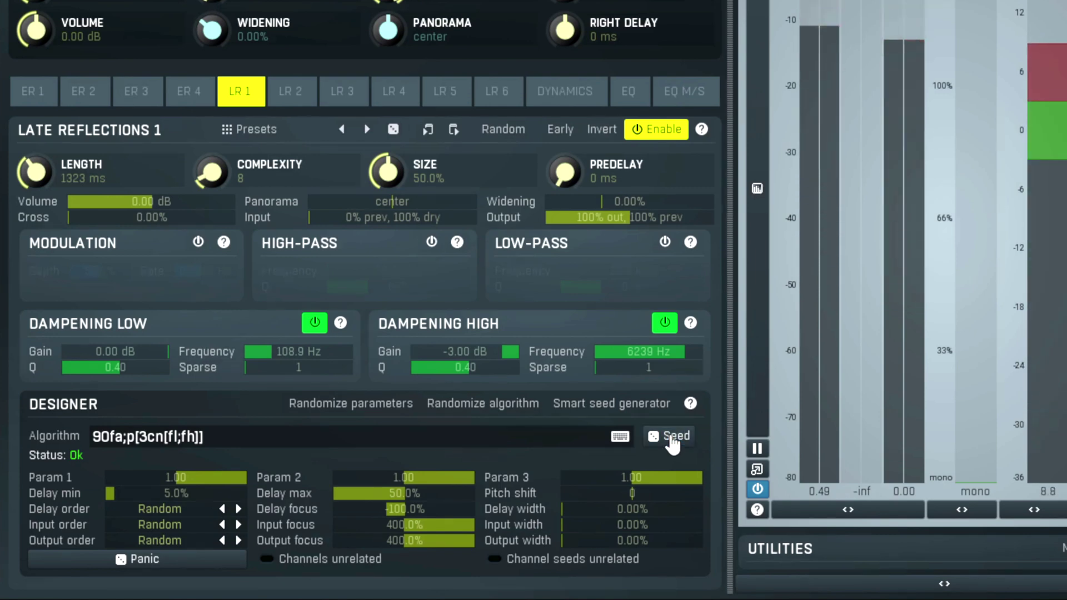
pyautogui.click(671, 439)
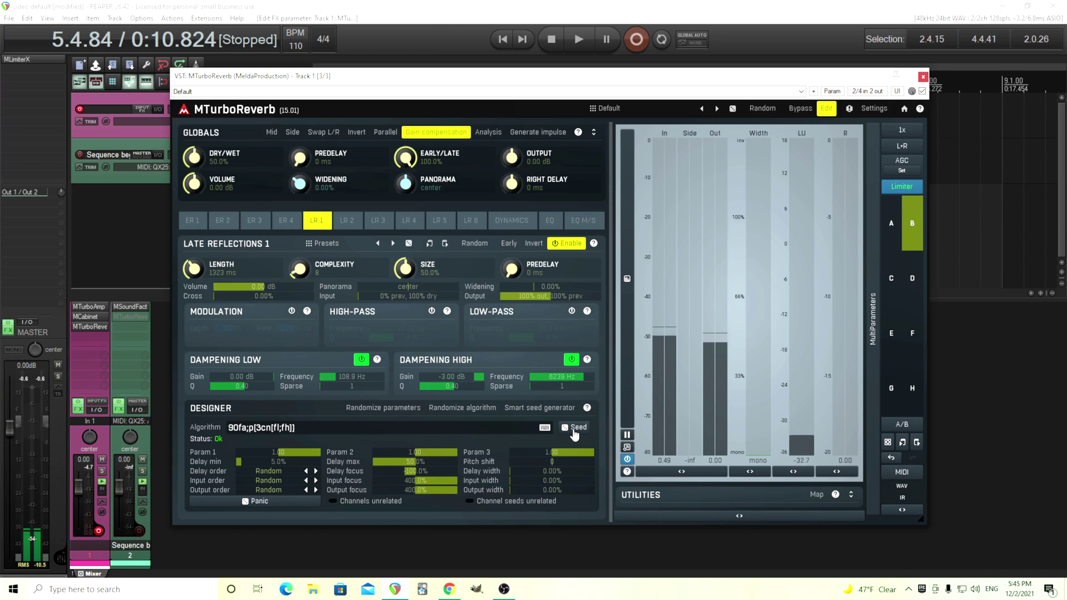
# Open the Smart Seed Generator and move its window up to show the What to Minimize criteria
pyautogui.click(555, 409)
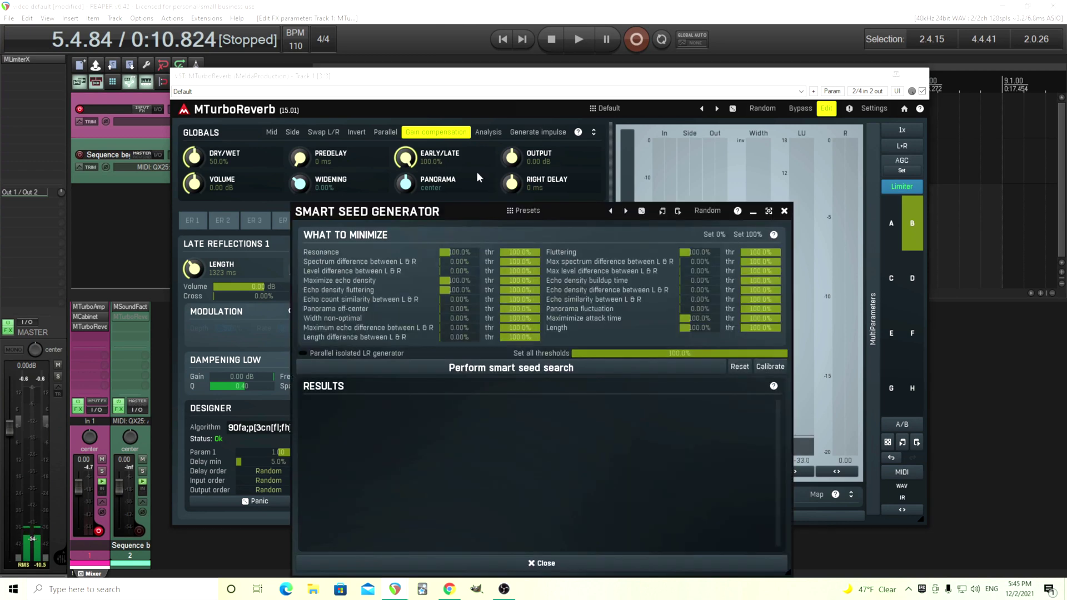
pyautogui.moveTo(367, 212); pyautogui.dragTo(365, 191)
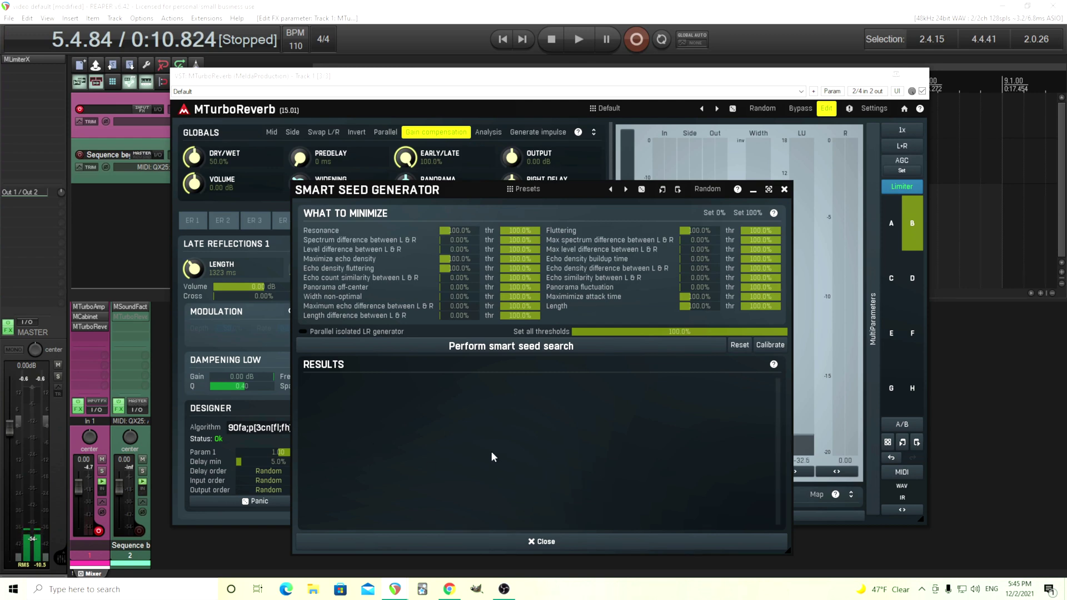
# Close the Smart Seed Generator and load the 'For video spring' settings from MultiParameters slot A
pyautogui.click(526, 541)
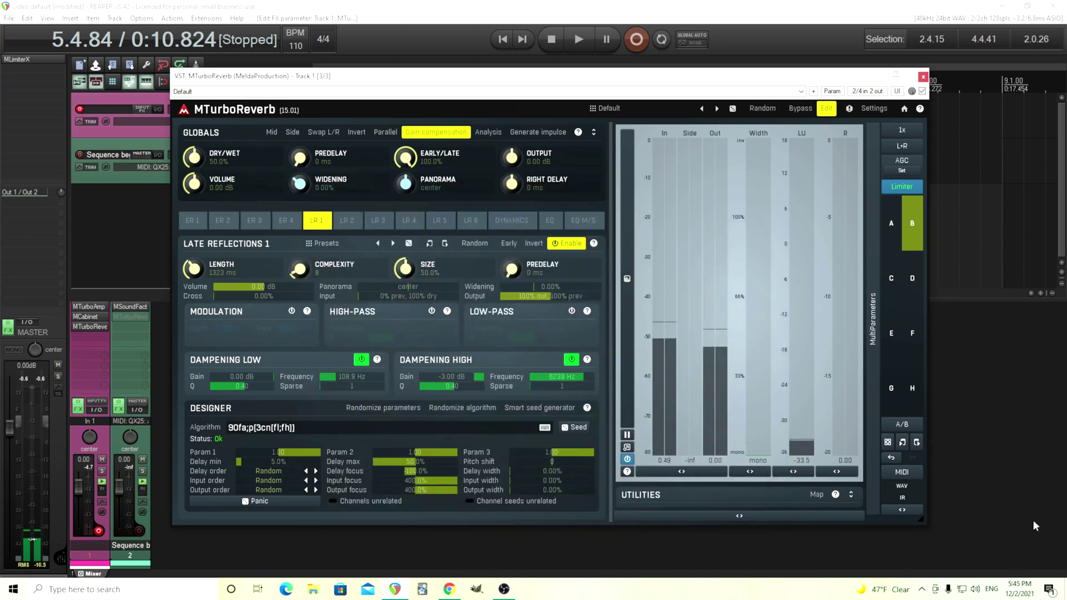
pyautogui.click(901, 225)
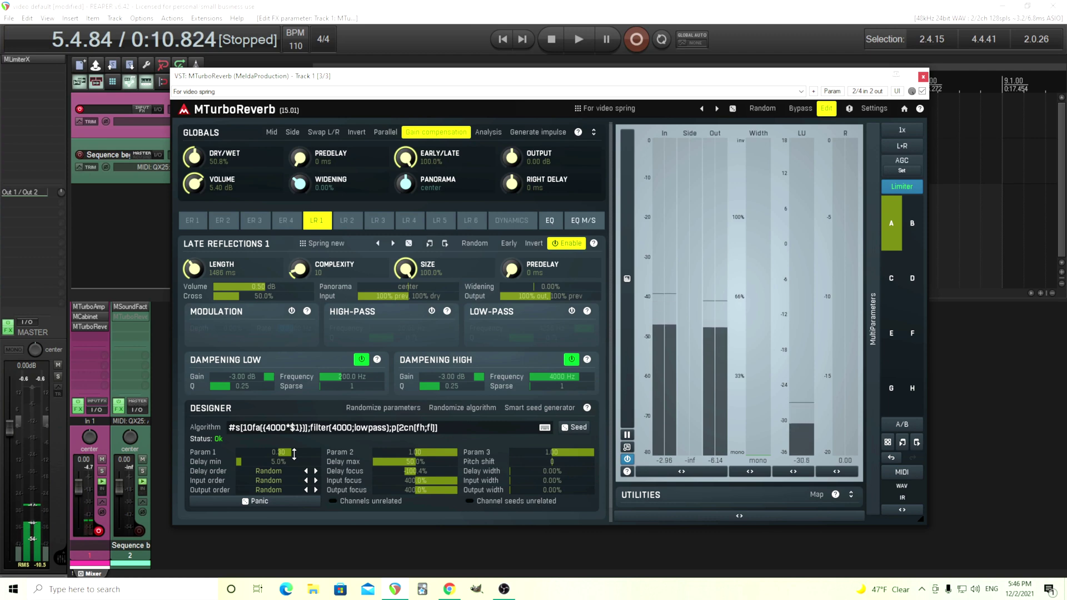
# Set DRY/WET to 100% wet, then sweep Designer Param 1 and reset it to 1.00
pyautogui.moveTo(194, 157); pyautogui.dragTo(197, 142)
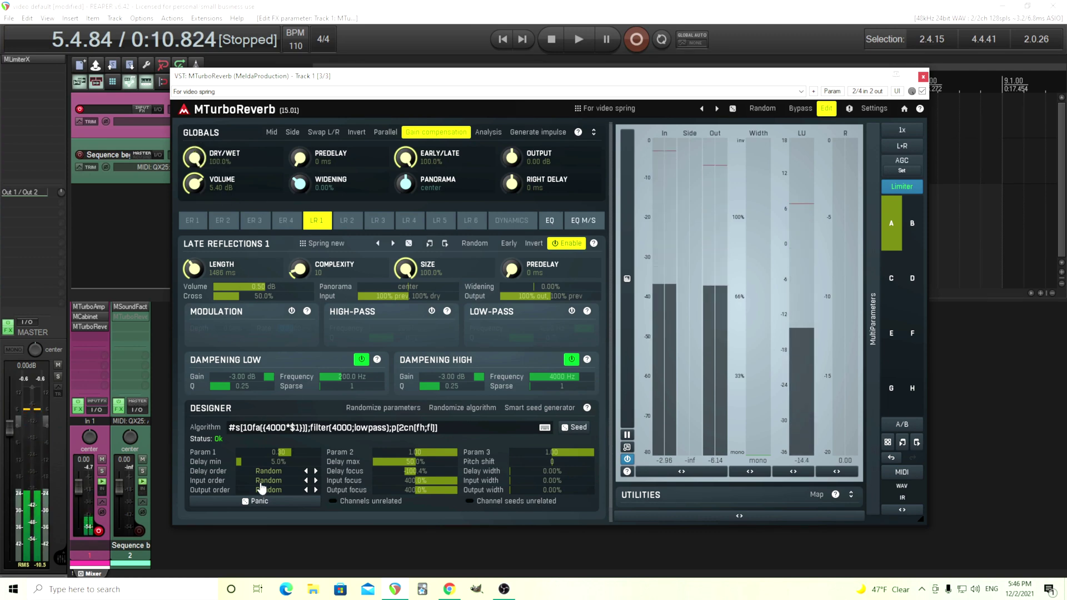
pyautogui.moveTo(293, 452); pyautogui.dragTo(315, 449)
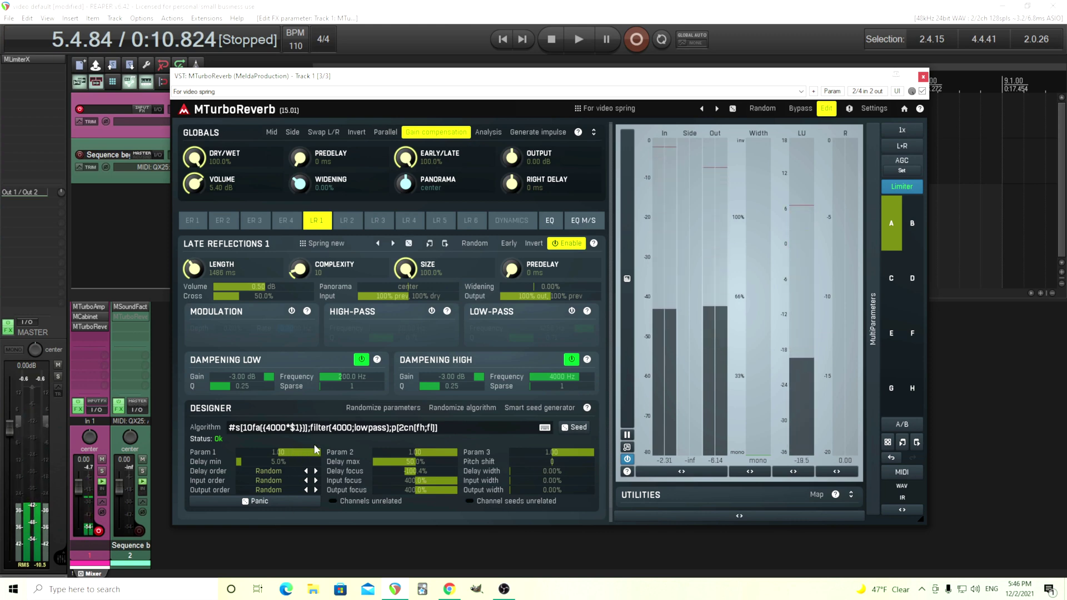
pyautogui.moveTo(315, 449); pyautogui.dragTo(286, 447)
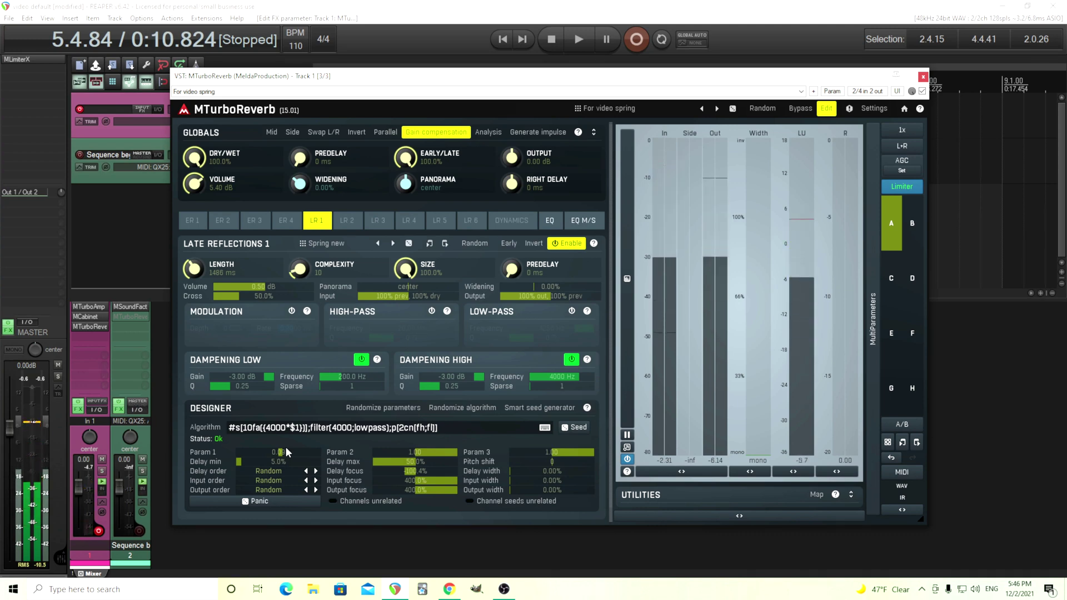
pyautogui.moveTo(285, 446); pyautogui.dragTo(296, 452)
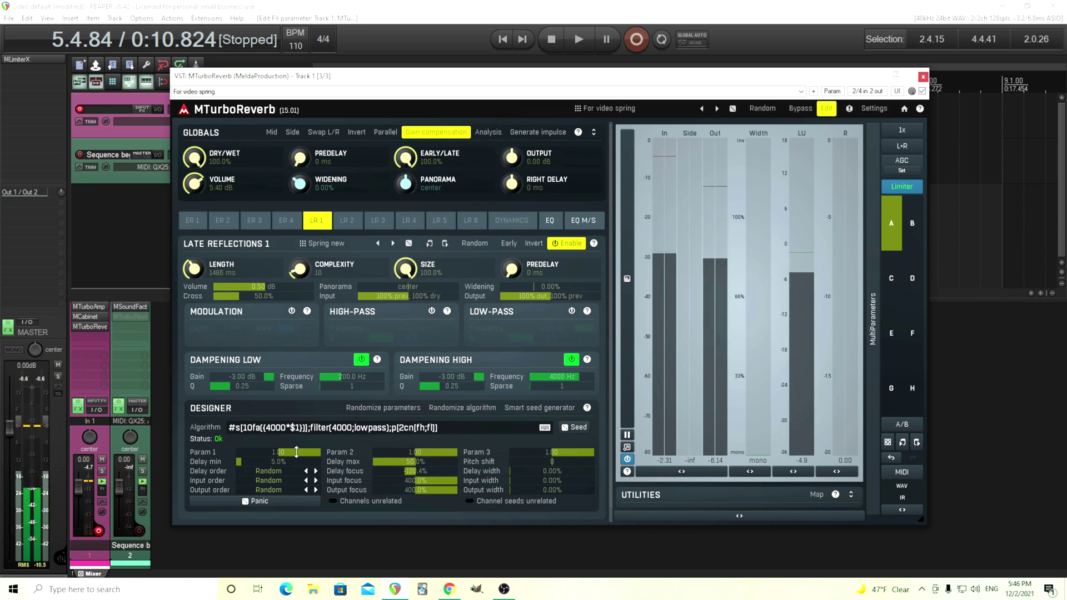
pyautogui.moveTo(296, 452); pyautogui.dragTo(258, 452)
pyautogui.doubleClick(296, 452)
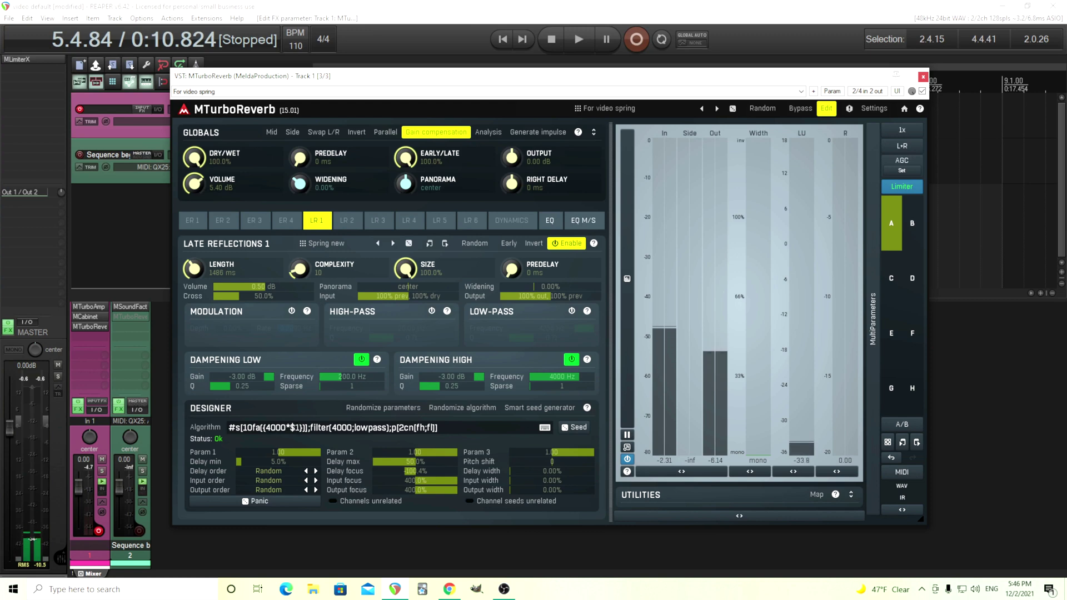
pyautogui.moveTo(255, 442); pyautogui.dragTo(255, 443)
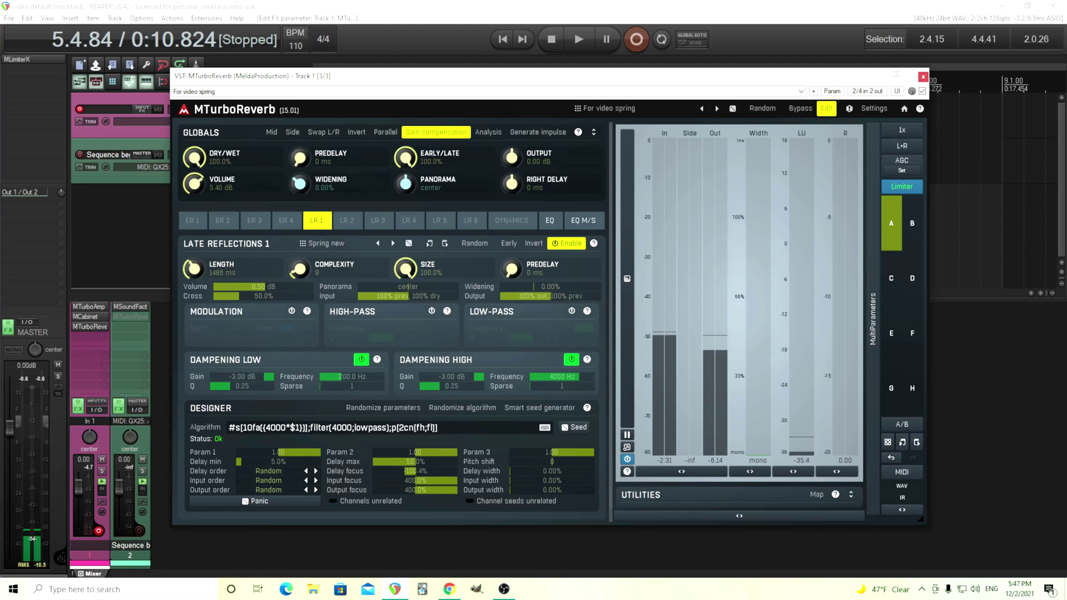
# Turn the Late Reflections 1 Complexity knob down from 8 to 3
pyautogui.moveTo(299, 269); pyautogui.dragTo(300, 281)
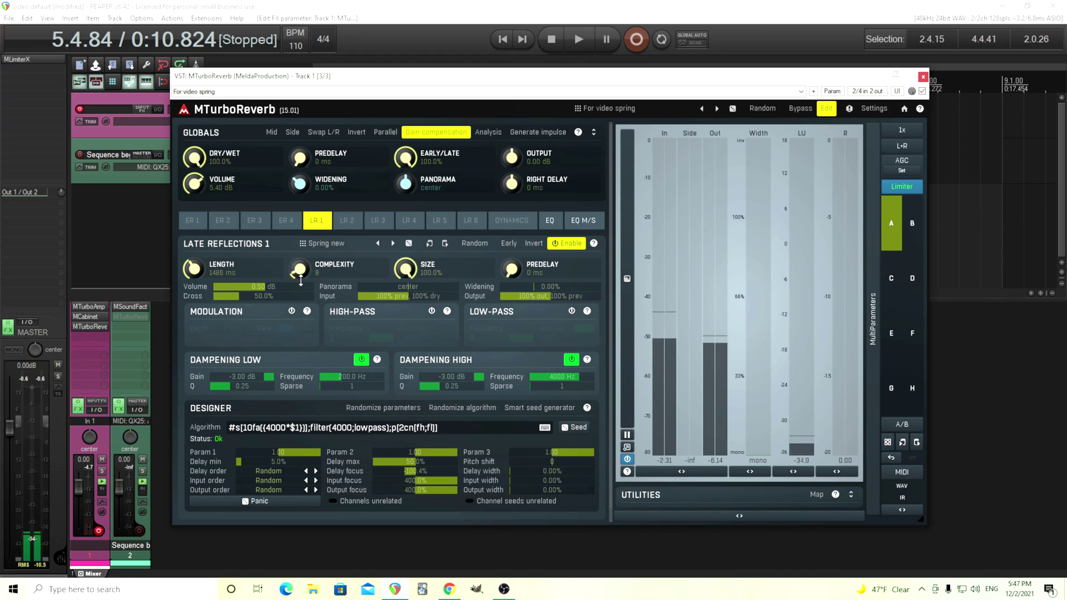